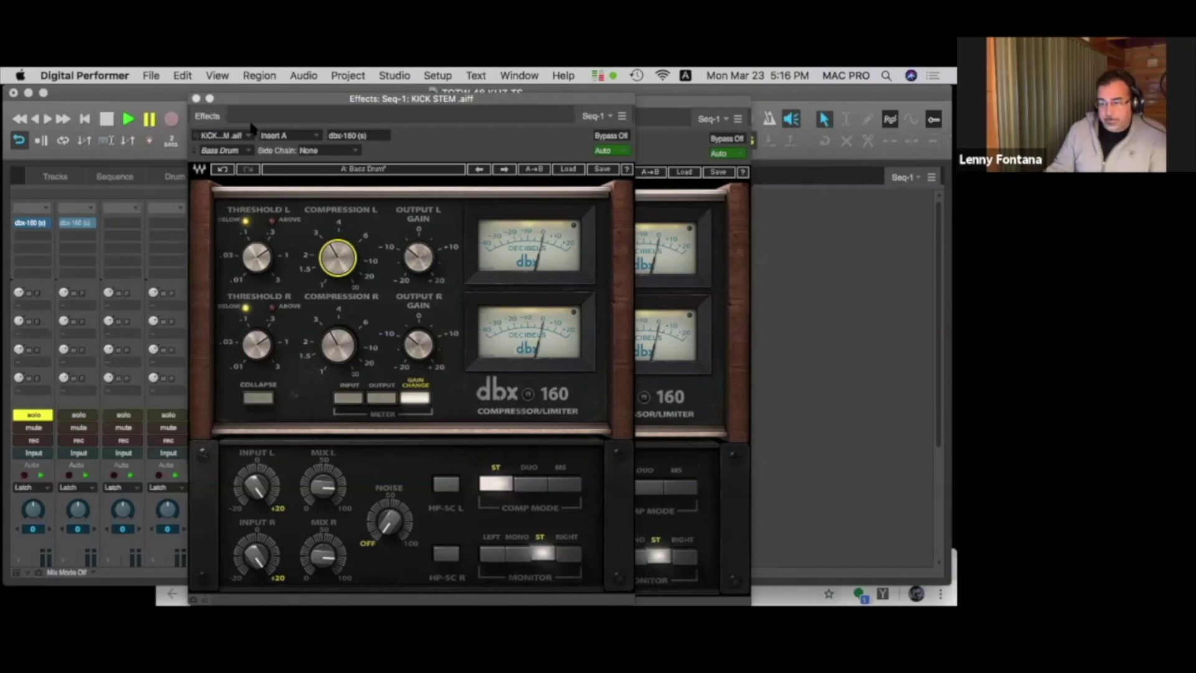
pyautogui.moveTo(277, 112); pyautogui.dragTo(366, 193)
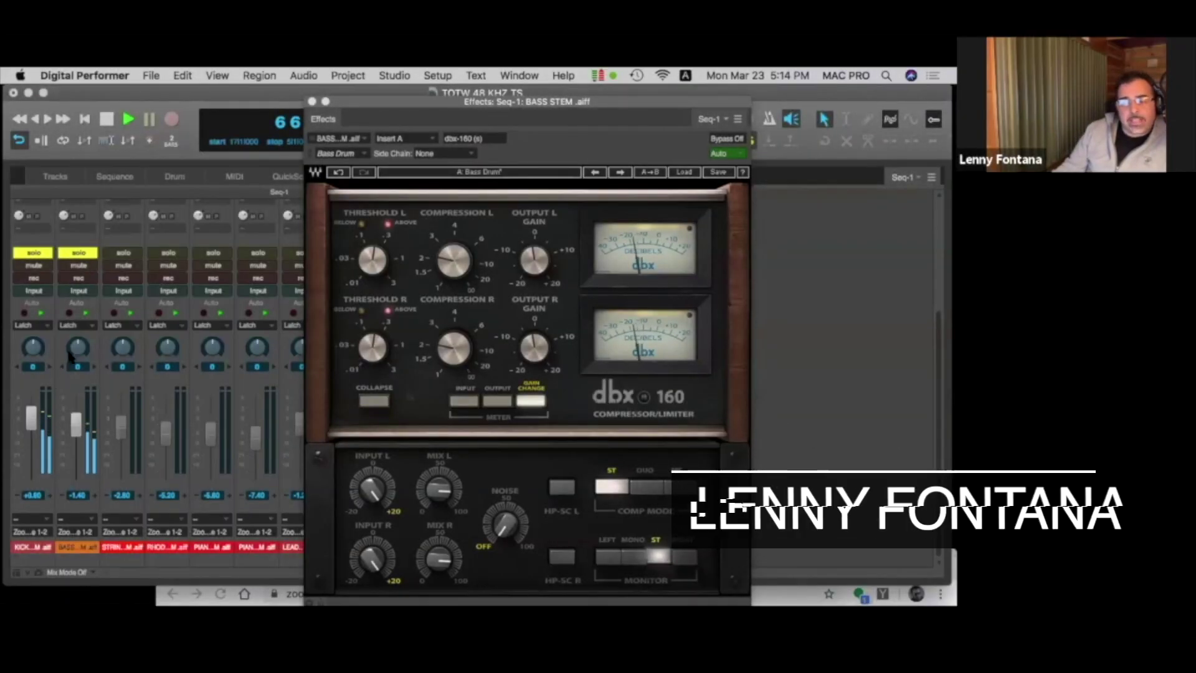
# - Check the bass stem by briefly muting it, and take it out of solo so only the kick stem stays soloed
pyautogui.click(85, 266)
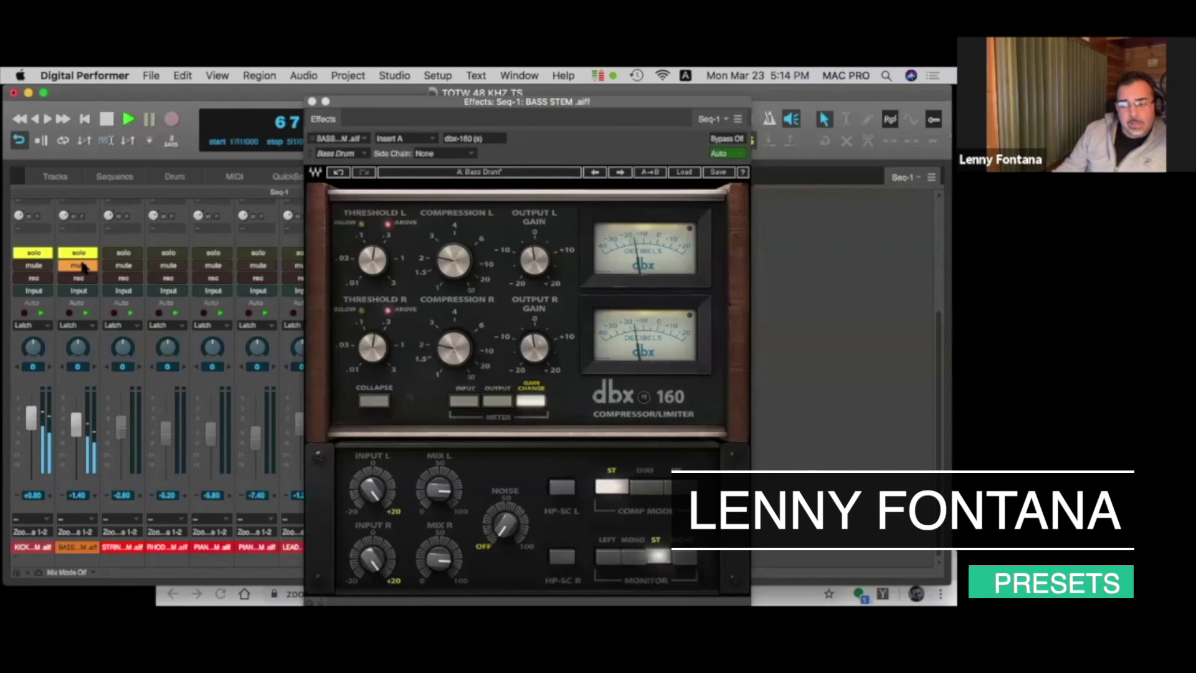
pyautogui.click(85, 266)
pyautogui.click(85, 255)
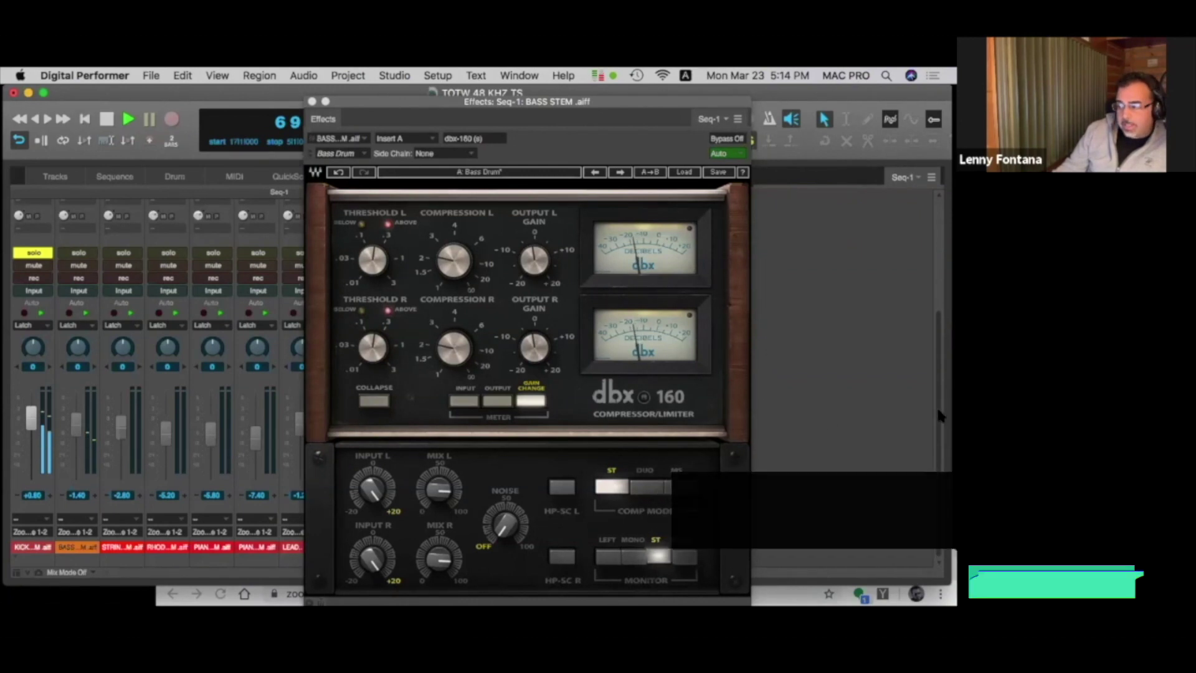
# - Insert the Waves dbx-160 (s) compressor in the kick stem's first insert slot and move its window clear of the kick channel strip
pyautogui.moveTo(936, 406); pyautogui.dragTo(937, 287)
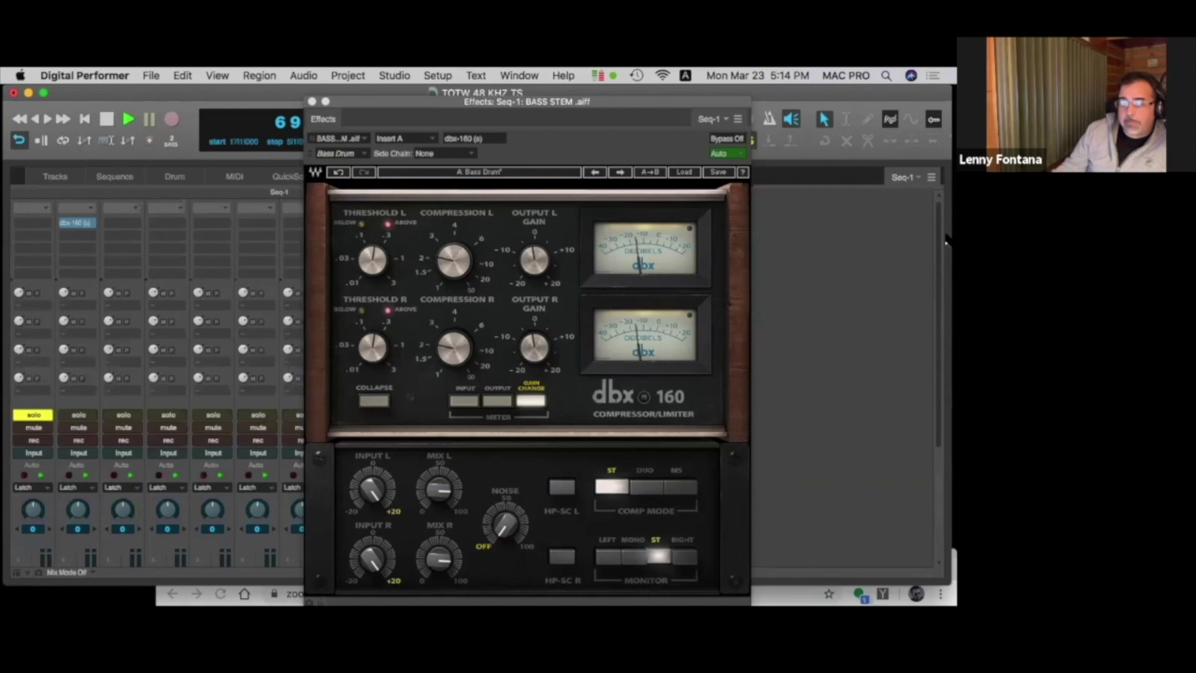
pyautogui.click(30, 221)
pyautogui.click(31, 223)
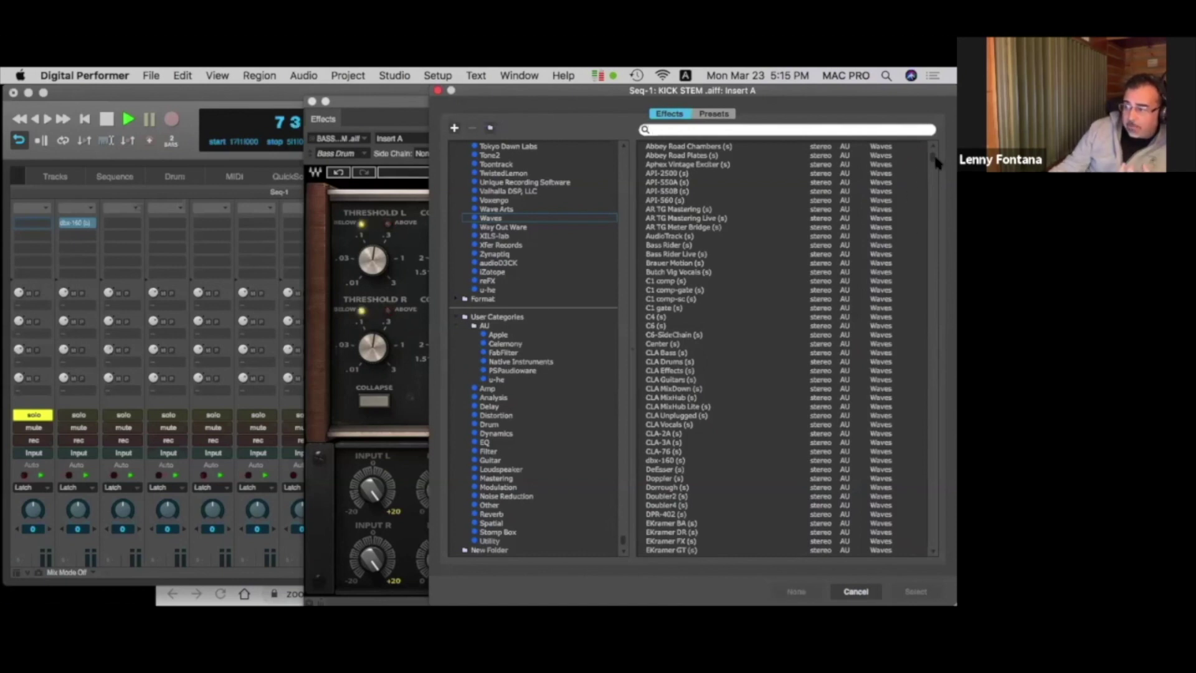
pyautogui.moveTo(932, 155); pyautogui.dragTo(932, 224)
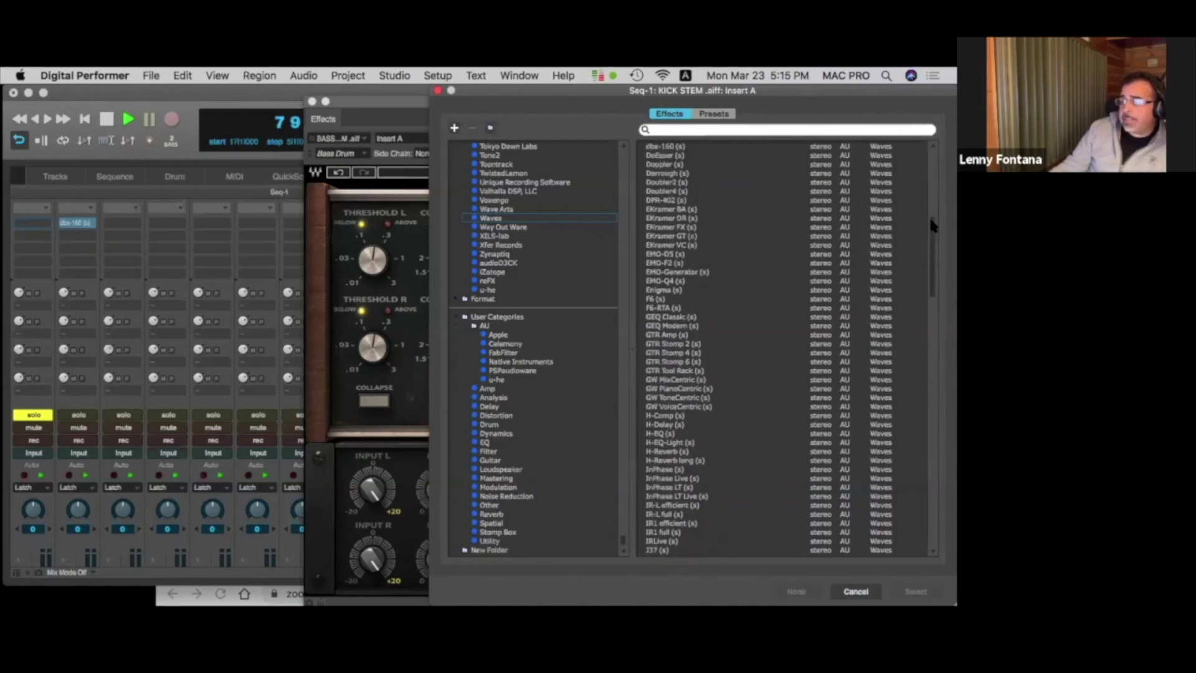
pyautogui.doubleClick(677, 147)
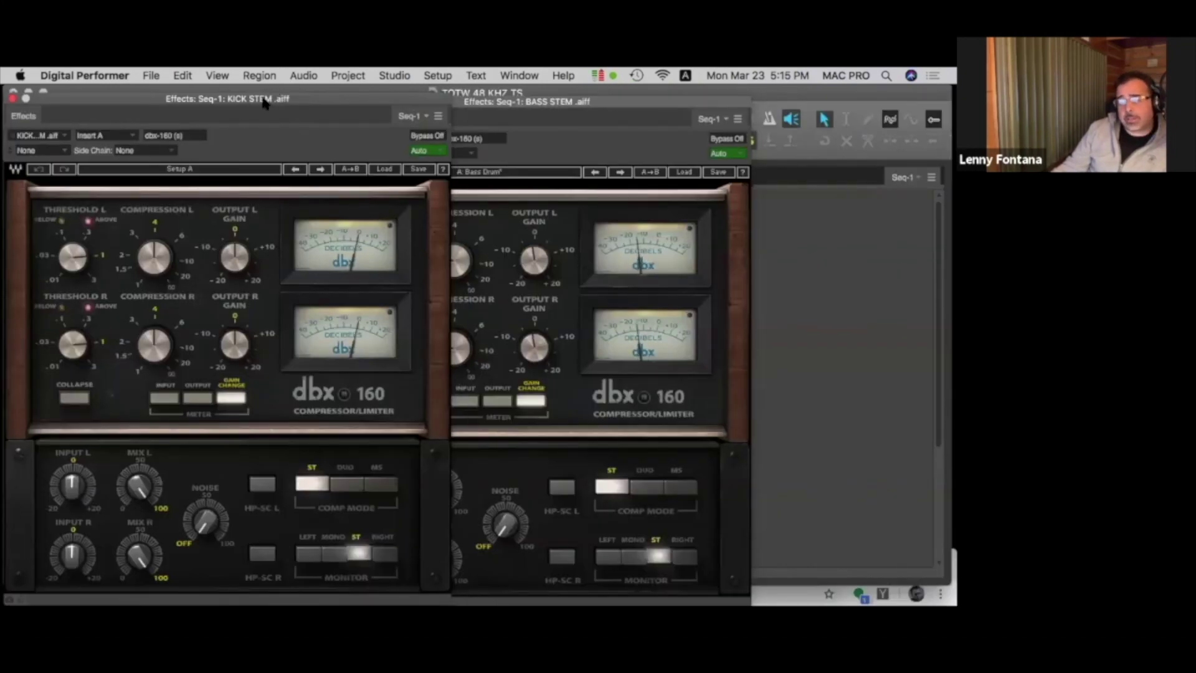
pyautogui.moveTo(267, 98); pyautogui.dragTo(445, 117)
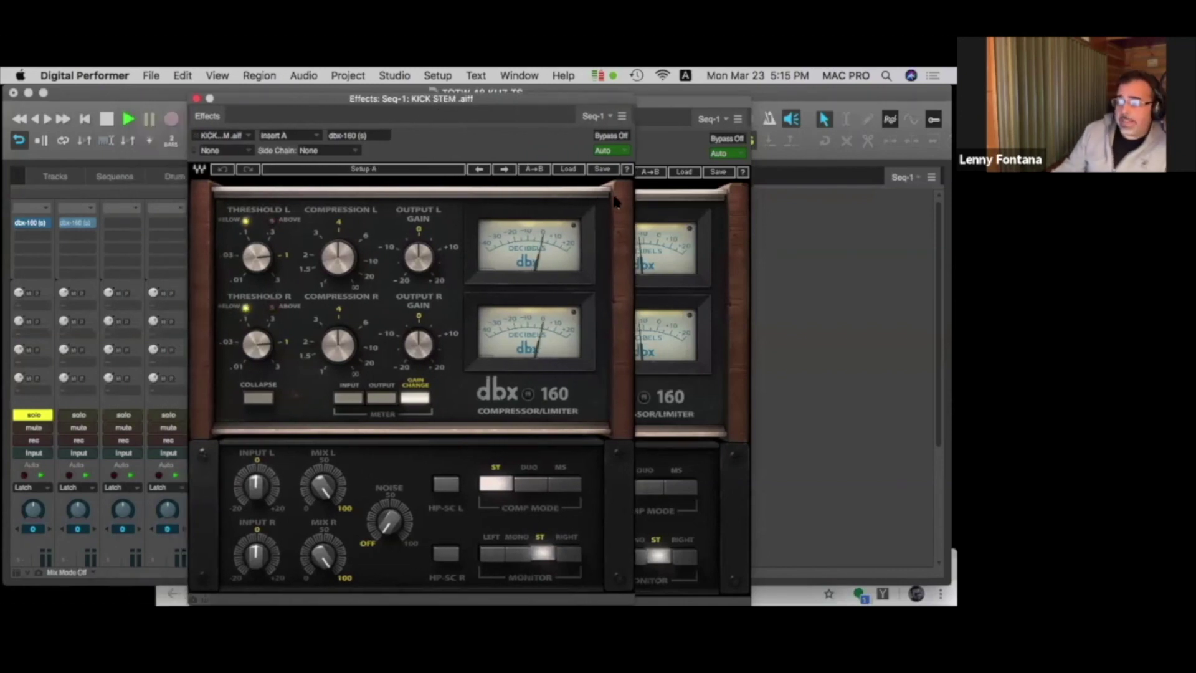
# - Load the Bass Drum factory preset into the kick stem's dbx-160
pyautogui.click(568, 169)
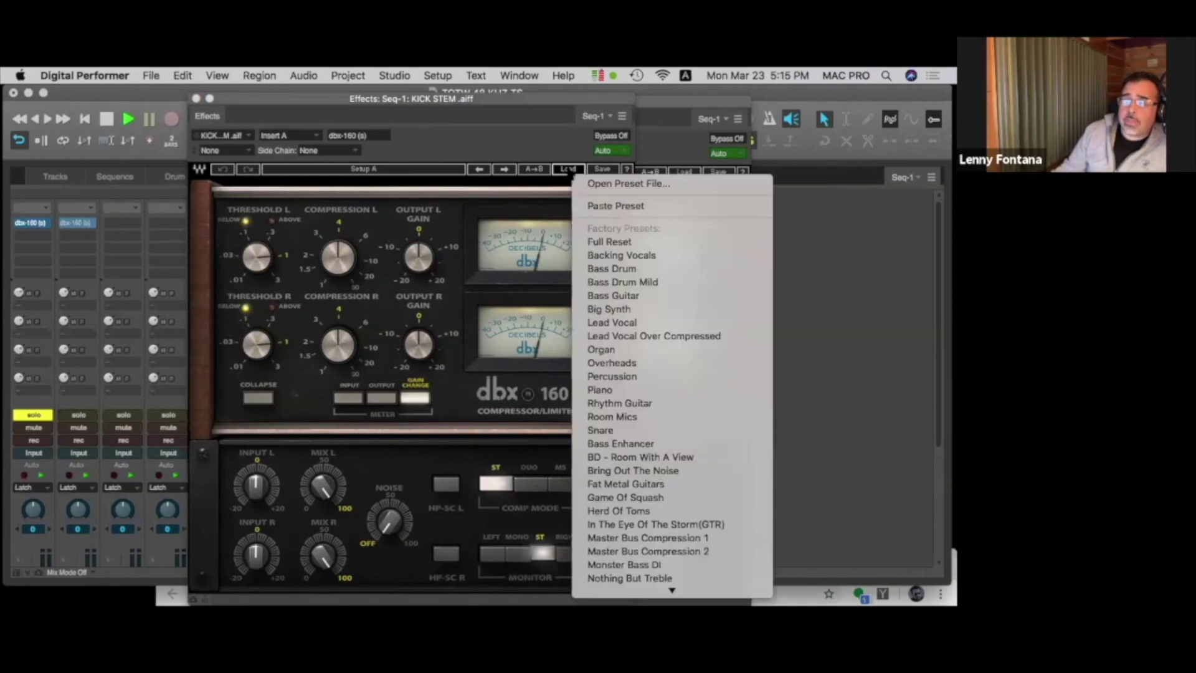
pyautogui.click(609, 269)
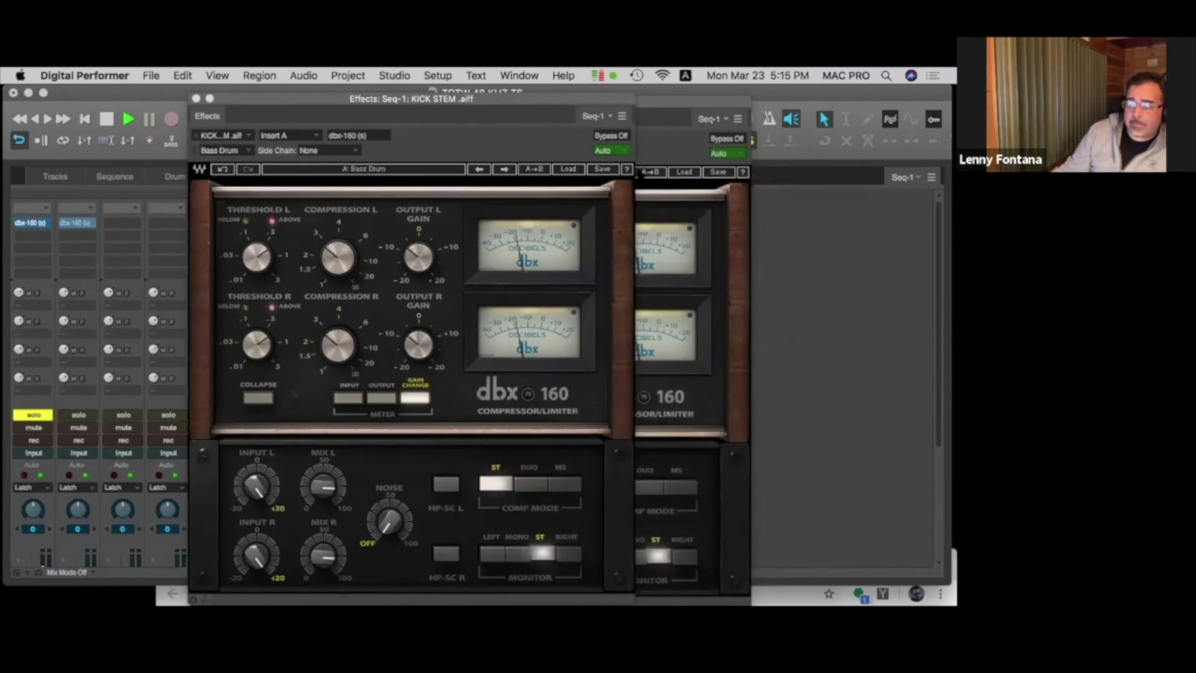
# - Compare the kick with the dbx-160 bypassed and active, and adjust the compressor's left threshold
pyautogui.click(612, 136)
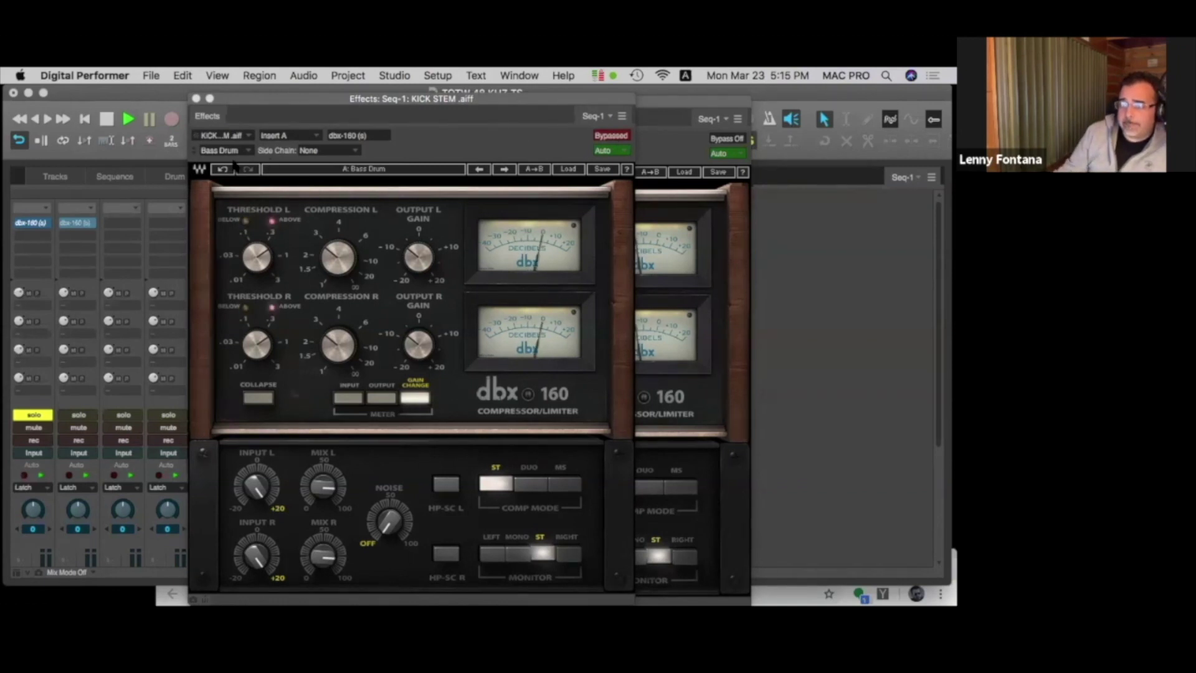
pyautogui.click(619, 137)
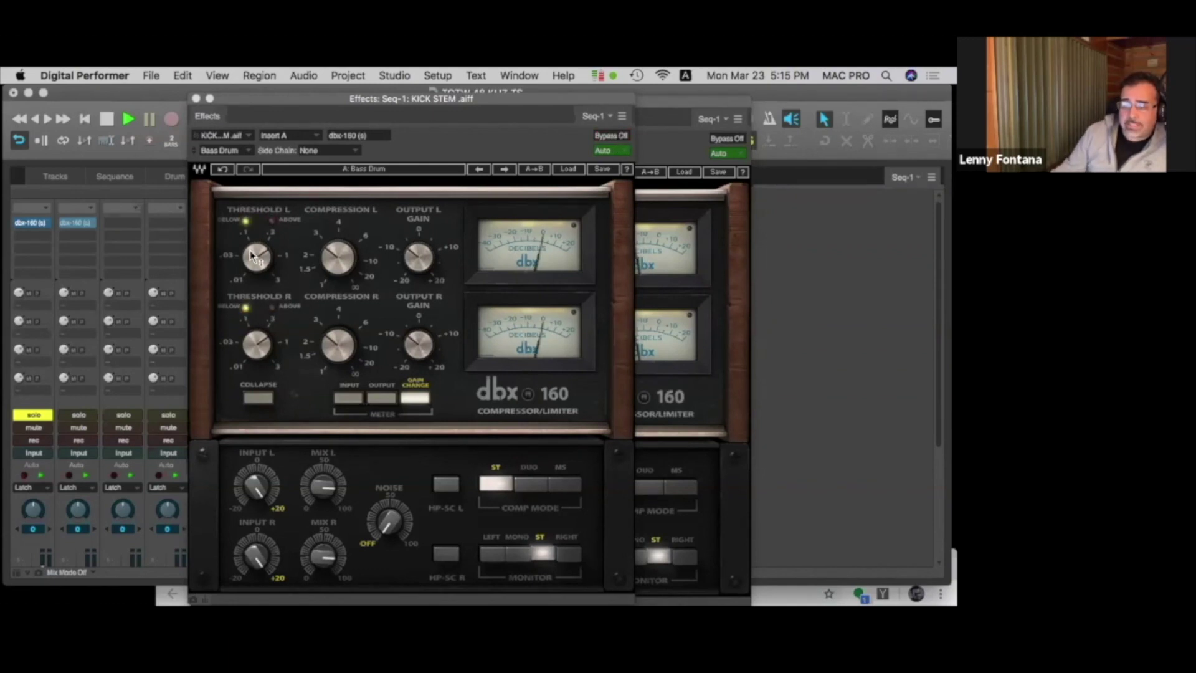
pyautogui.moveTo(249, 256); pyautogui.dragTo(250, 271)
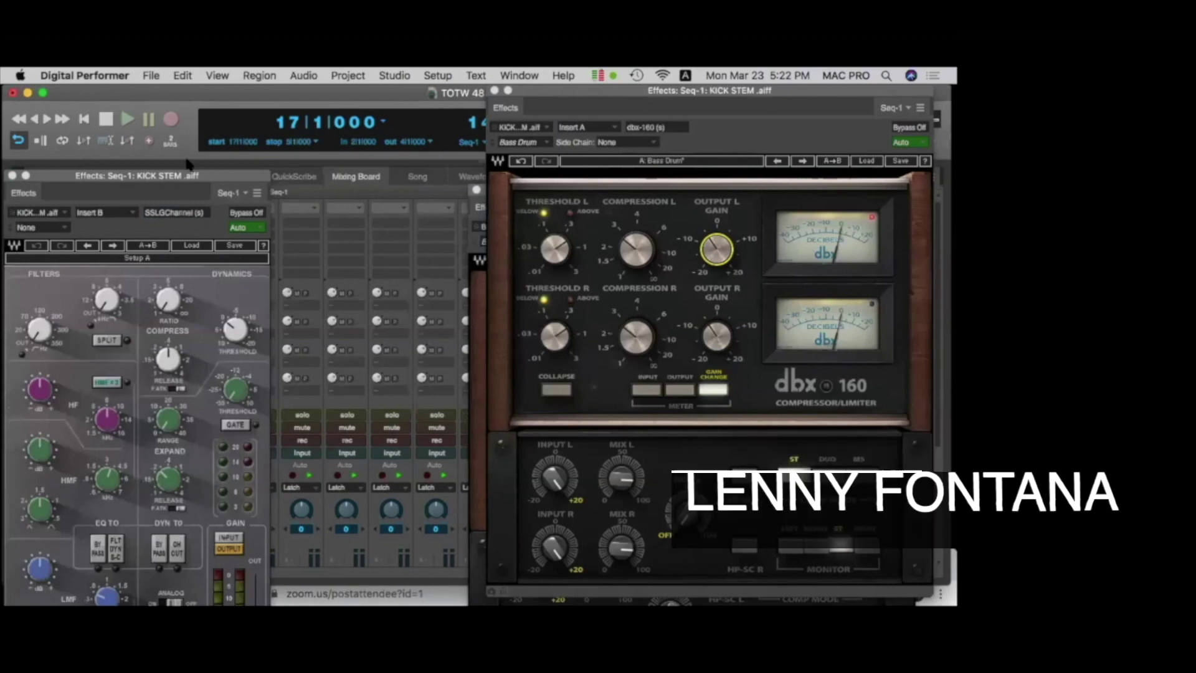
# - Position the kick stem's SSLGChannel window beside its dbx-160 window
pyautogui.moveTo(188, 174); pyautogui.dragTo(416, 74)
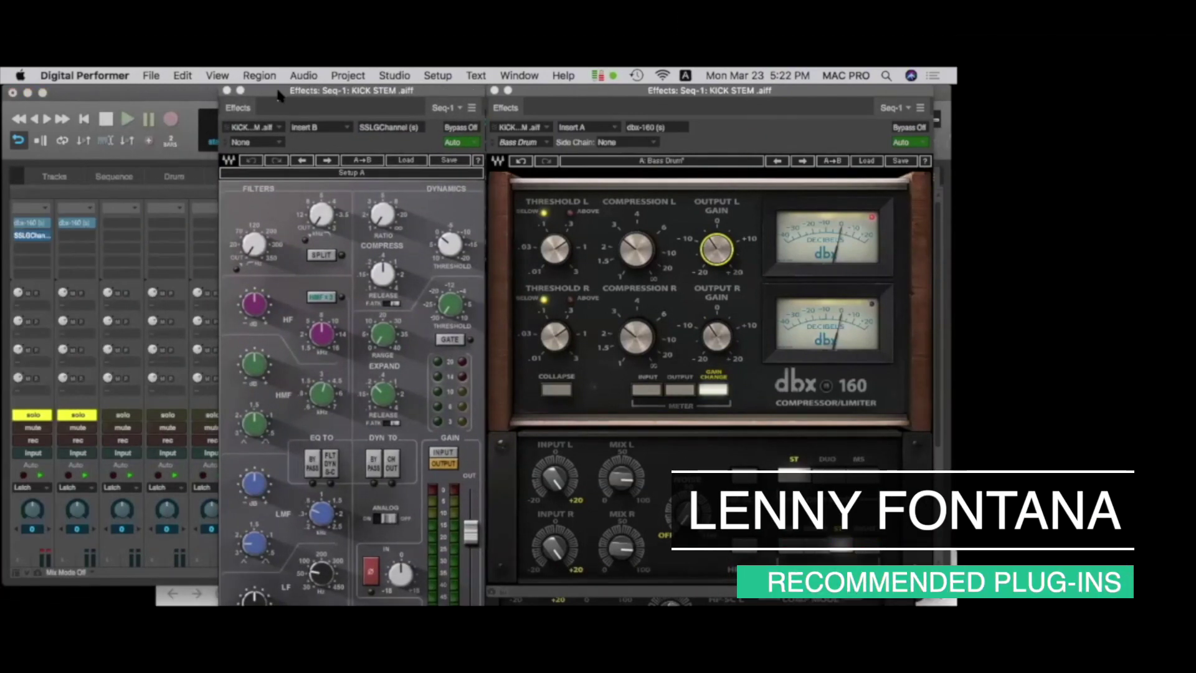
pyautogui.moveTo(280, 94); pyautogui.dragTo(285, 94)
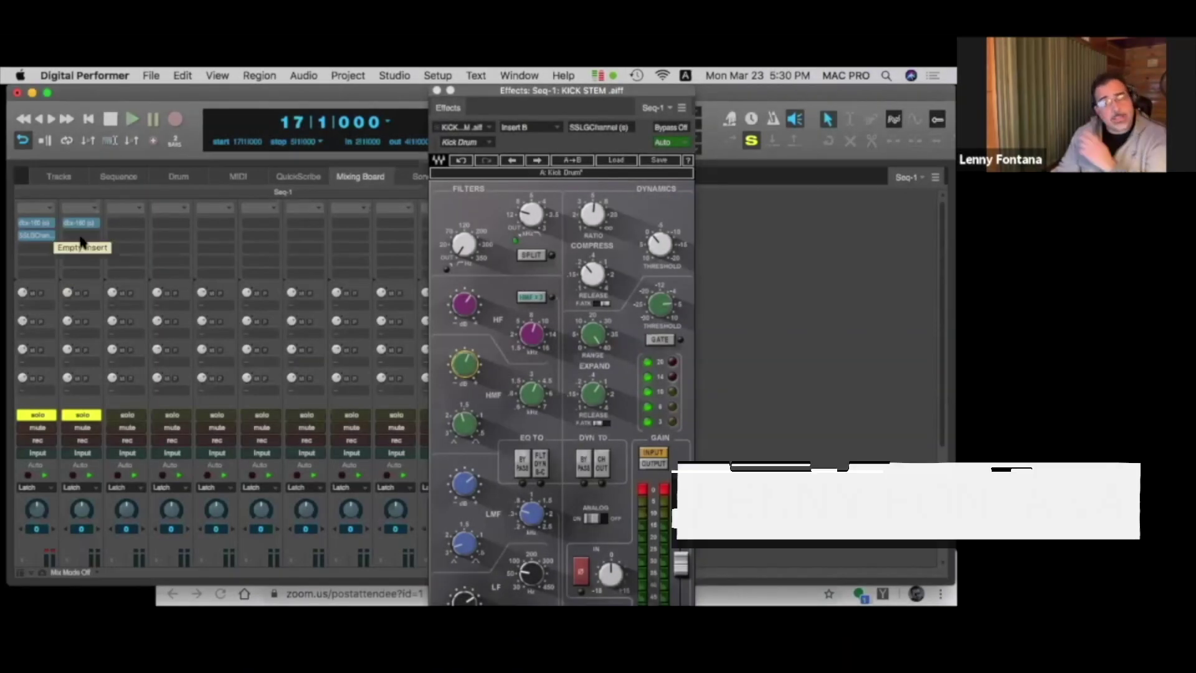
# - Insert the Waves SSLGChannel (s) in the bass stem's second insert slot and place its window beside the kick's SSLGChannel
pyautogui.click(81, 238)
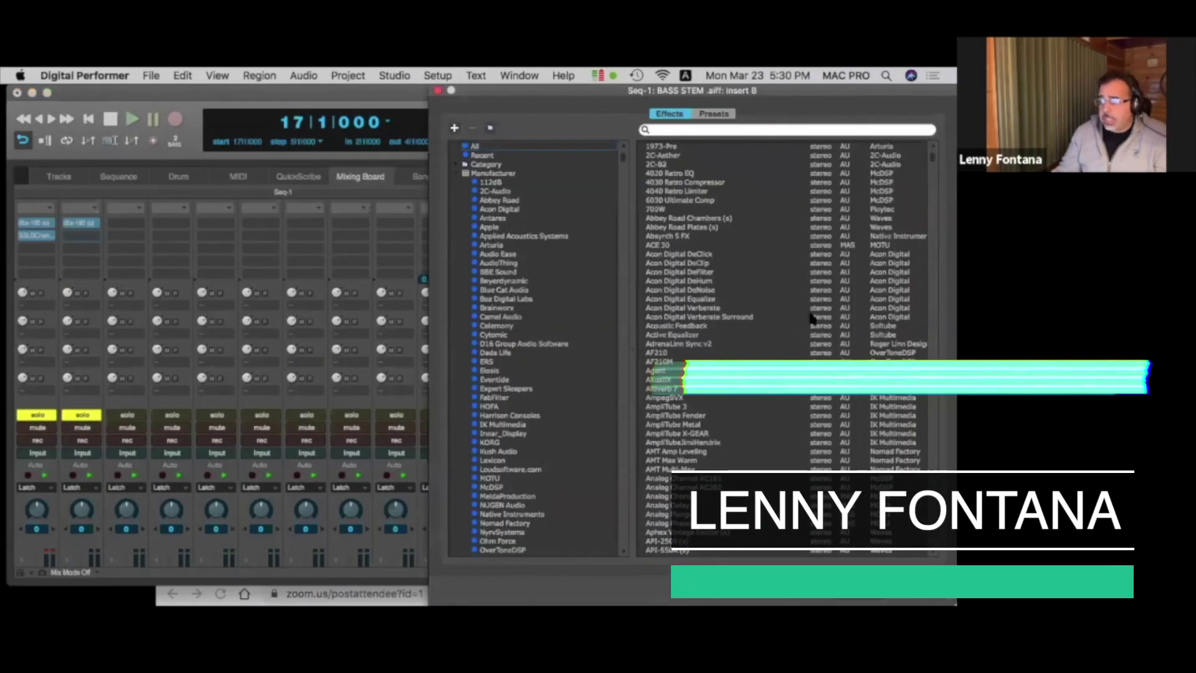
pyautogui.moveTo(931, 156); pyautogui.dragTo(934, 429)
pyautogui.moveTo(931, 428); pyautogui.dragTo(931, 461)
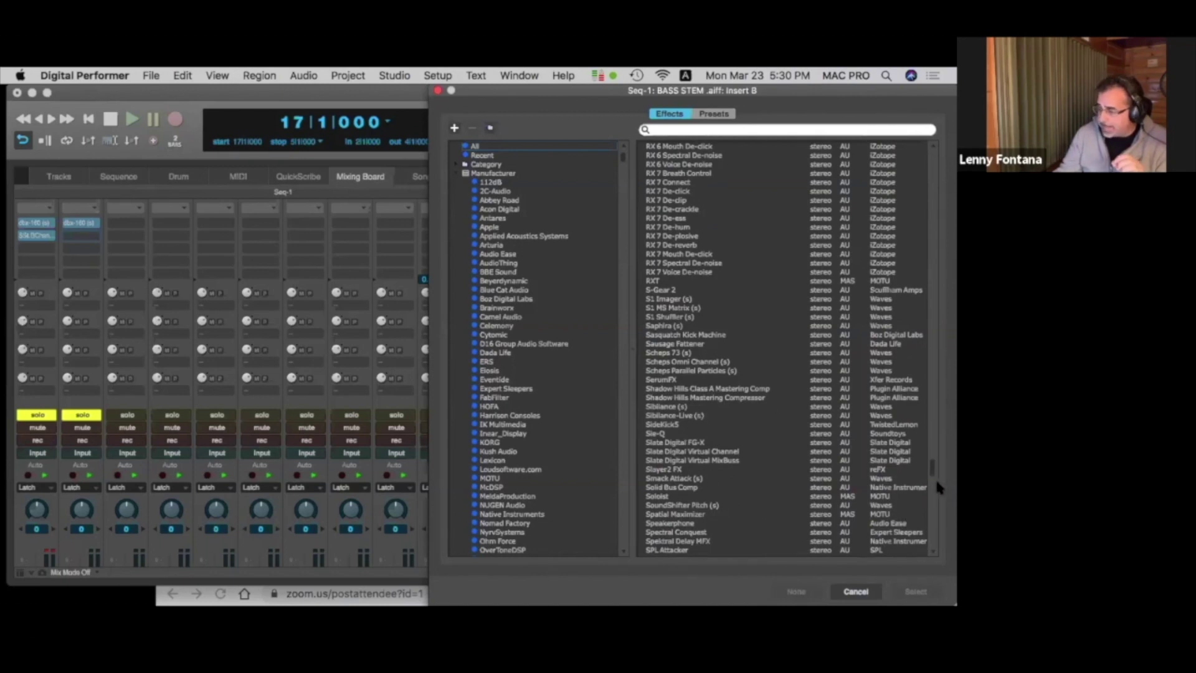
pyautogui.moveTo(931, 471); pyautogui.dragTo(933, 483)
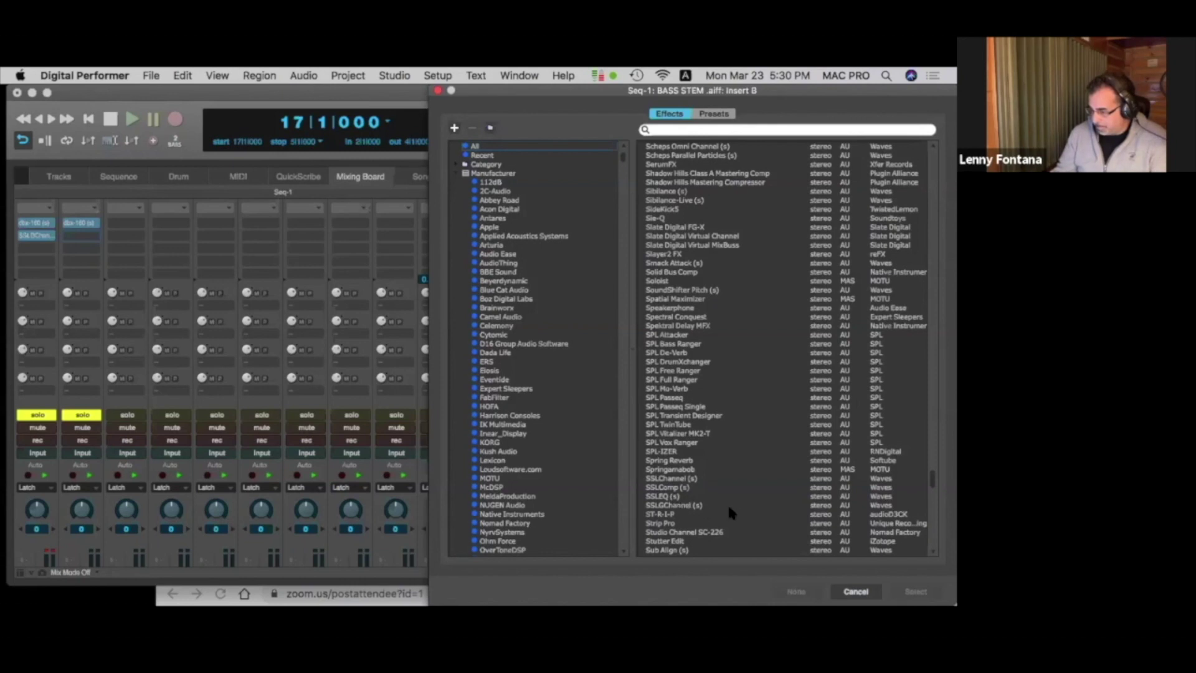
pyautogui.doubleClick(673, 506)
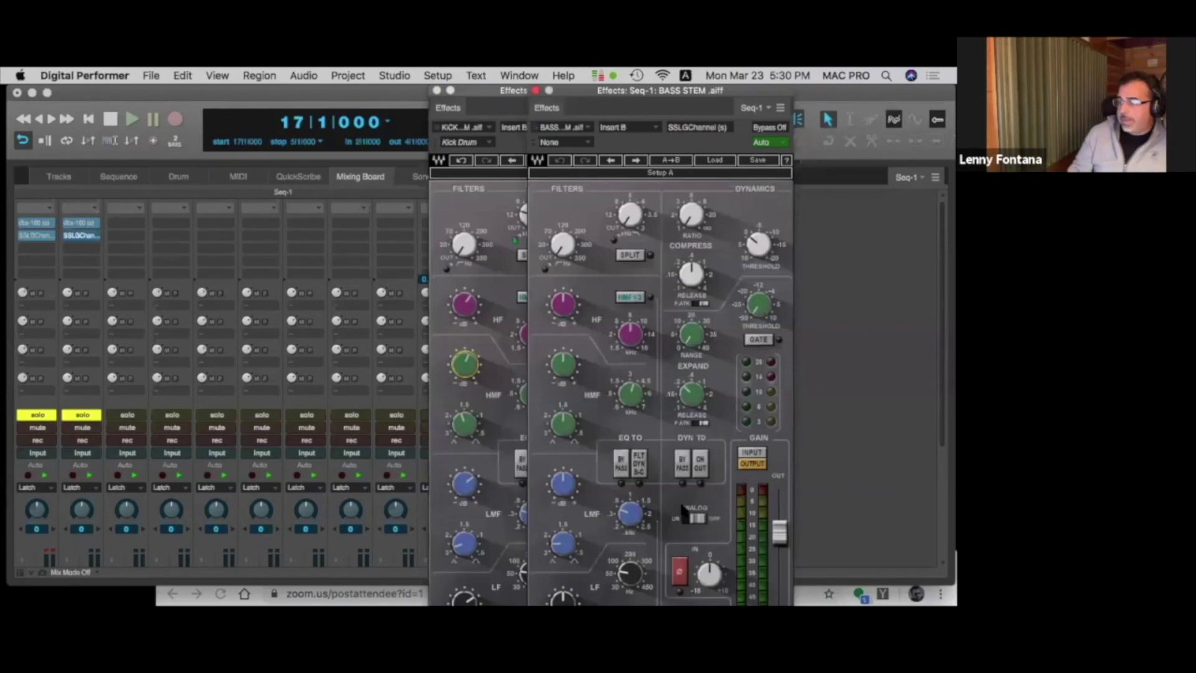
pyautogui.moveTo(688, 100); pyautogui.dragTo(790, 83)
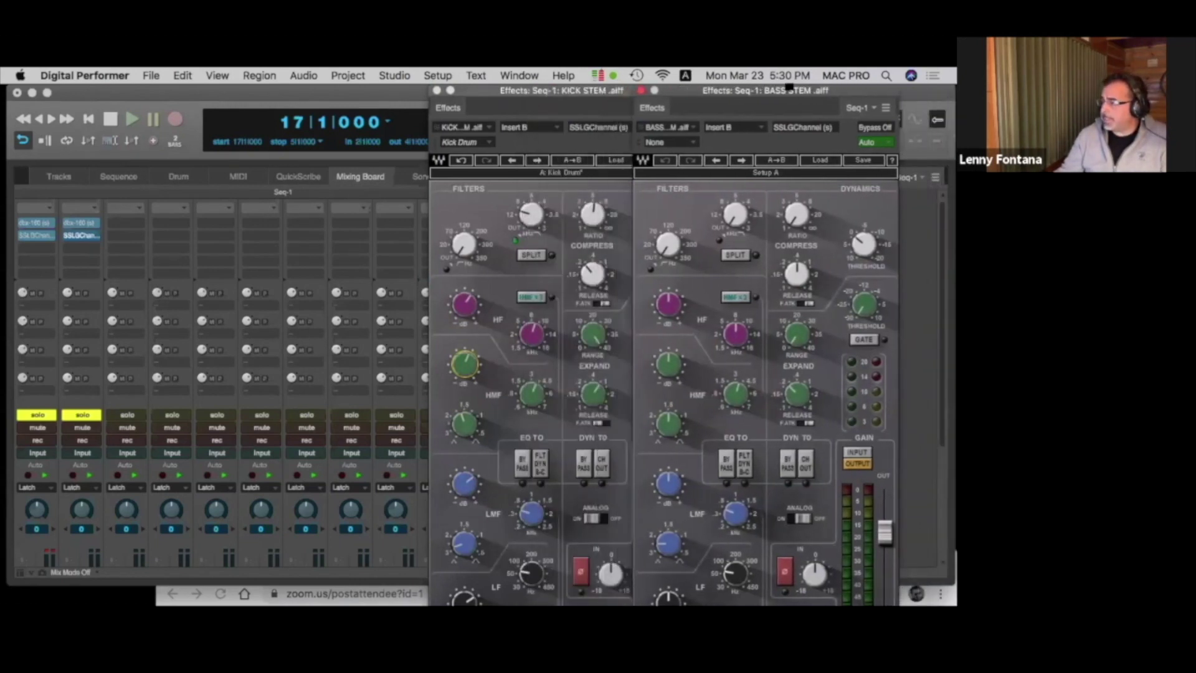
# - Play the bass stem soloed alone and load the Bass factory preset into its SSLGChannel
pyautogui.click(36, 415)
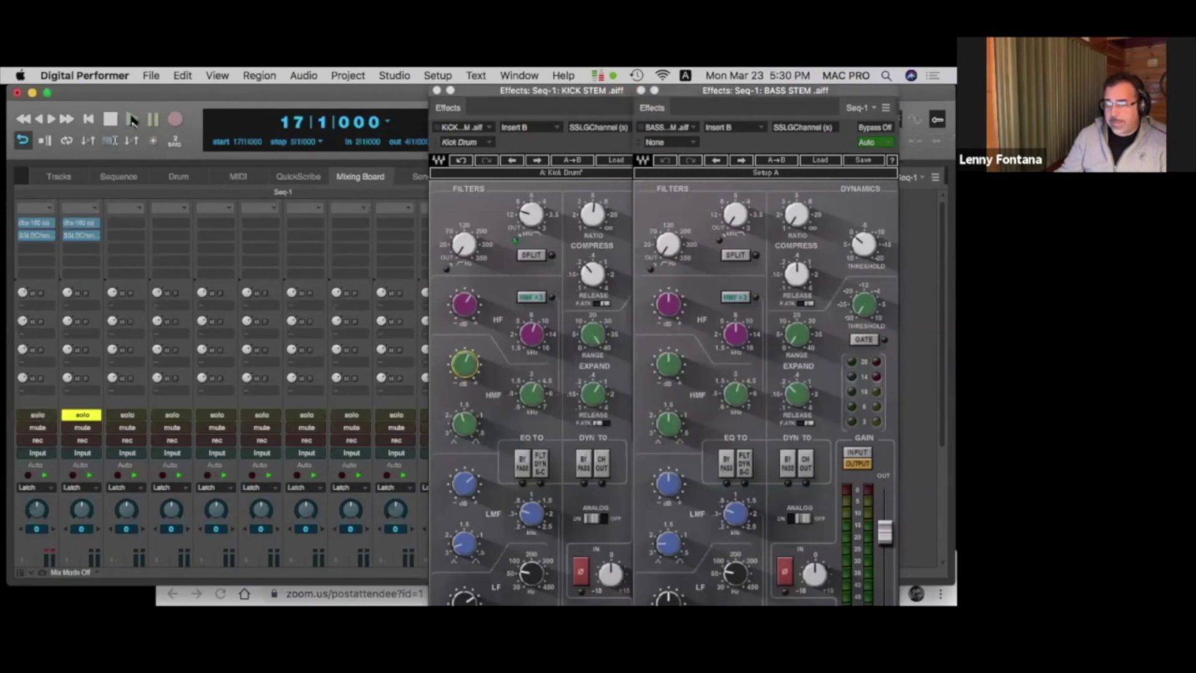
pyautogui.click(132, 119)
pyautogui.click(821, 160)
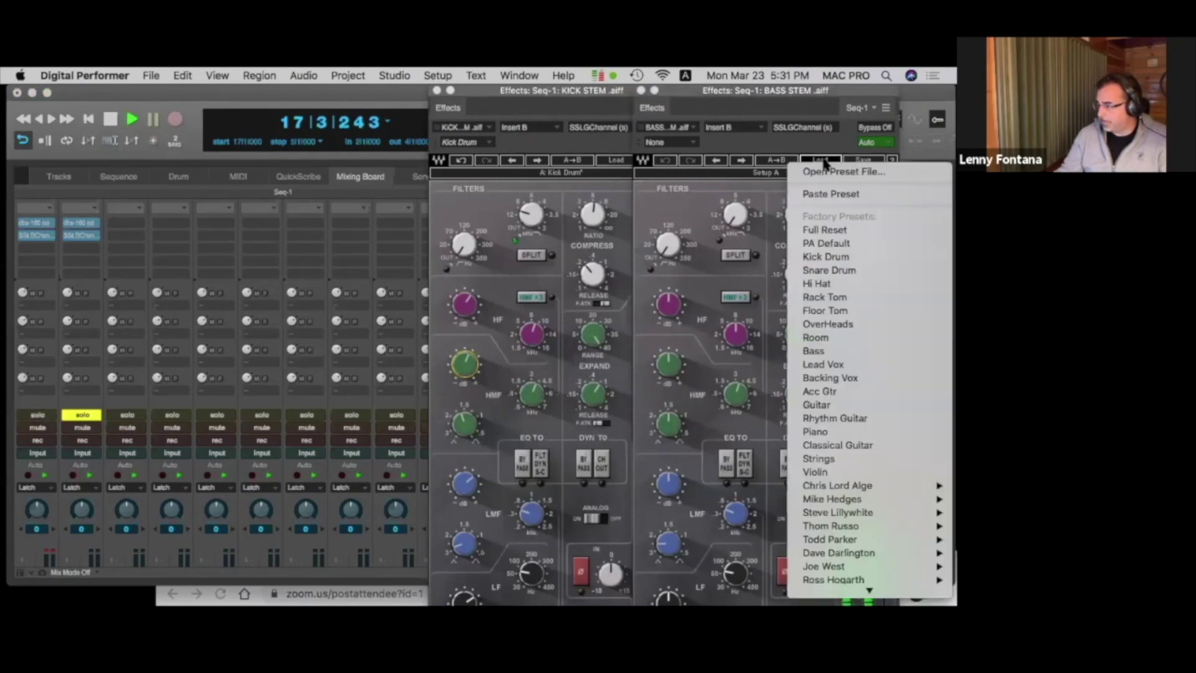
pyautogui.click(820, 352)
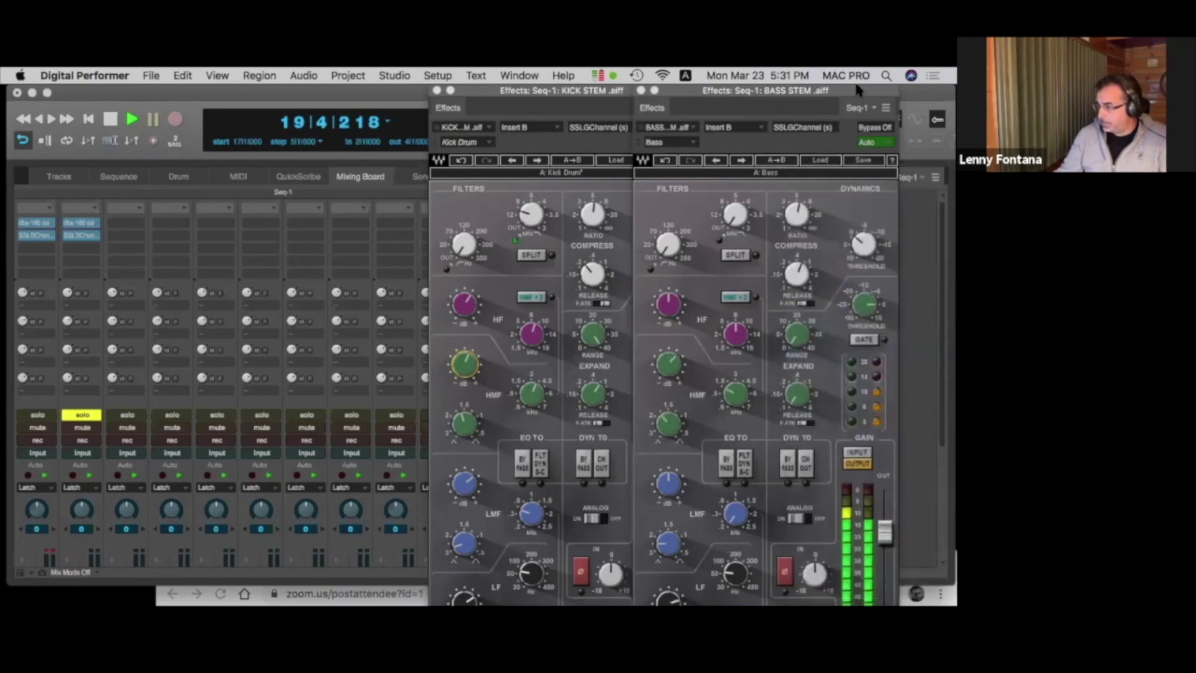
# - Lower the bass SSLGChannel's output fader slightly and arrange the bass and kick SSLGChannel windows side by side
pyautogui.moveTo(859, 91); pyautogui.dragTo(462, 91)
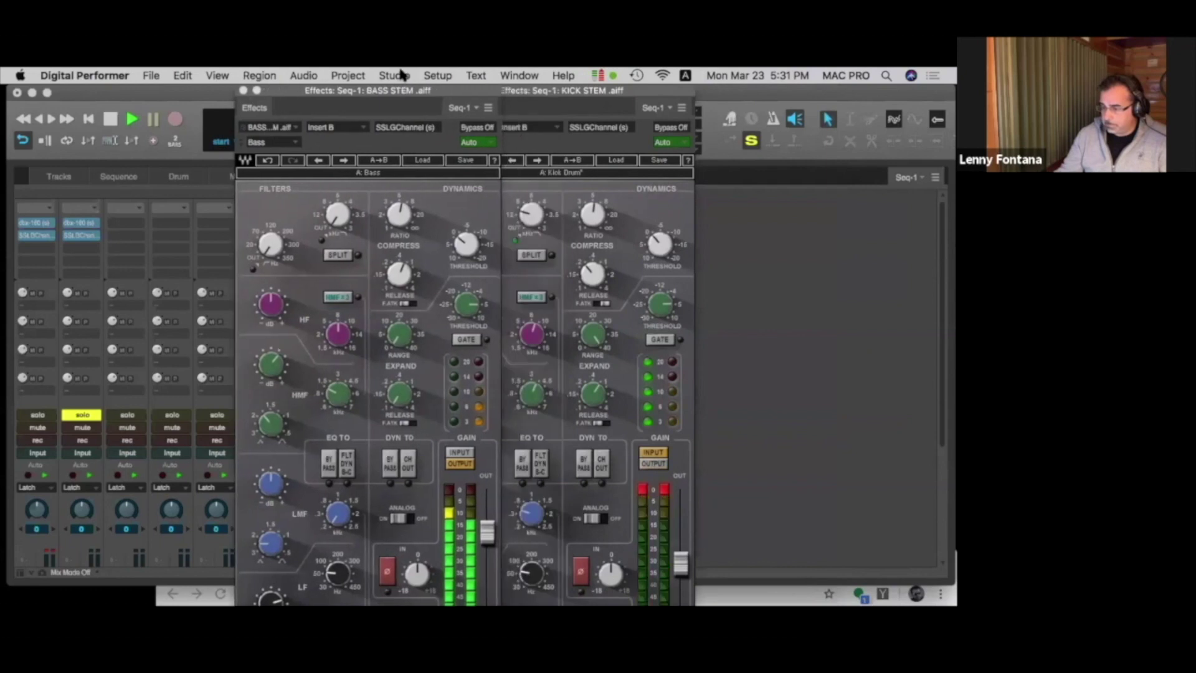
pyautogui.moveTo(488, 532); pyautogui.dragTo(488, 535)
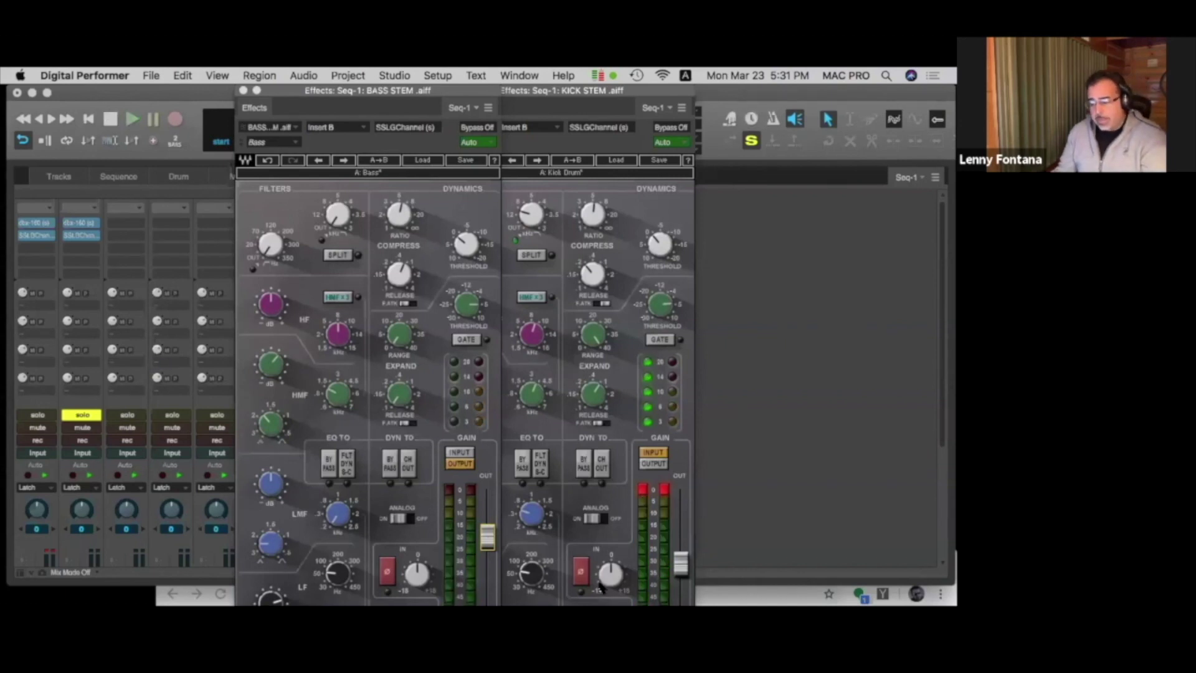
pyautogui.moveTo(629, 89); pyautogui.dragTo(726, 90)
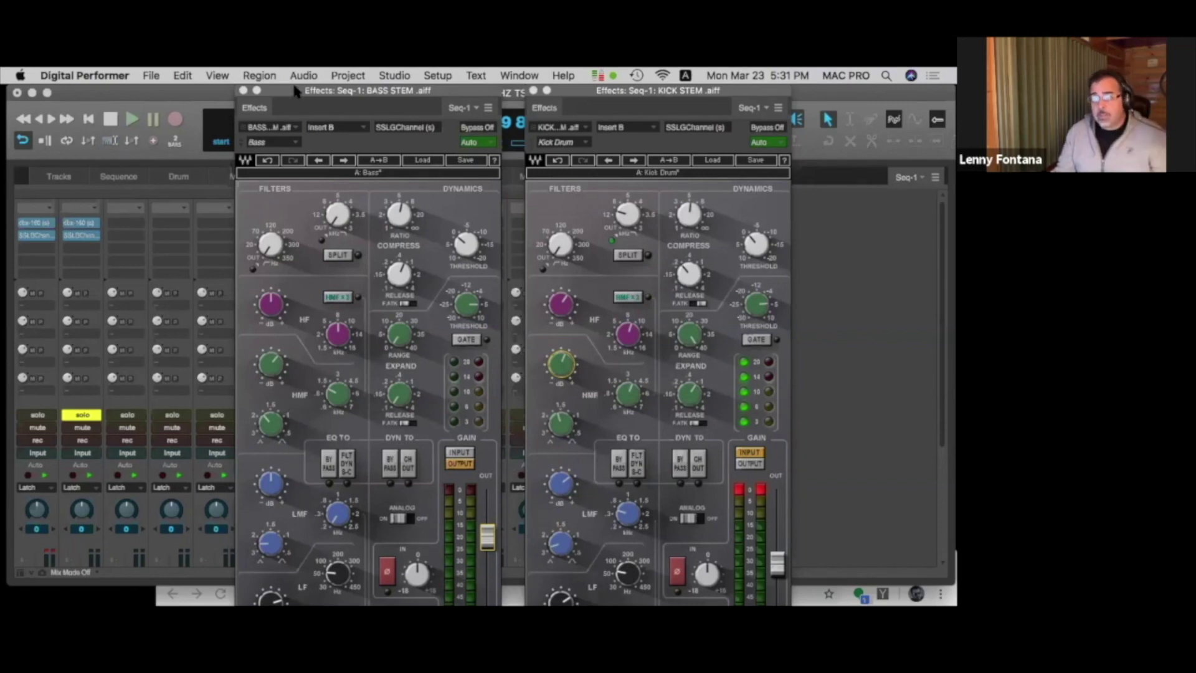
pyautogui.moveTo(297, 92); pyautogui.dragTo(321, 94)
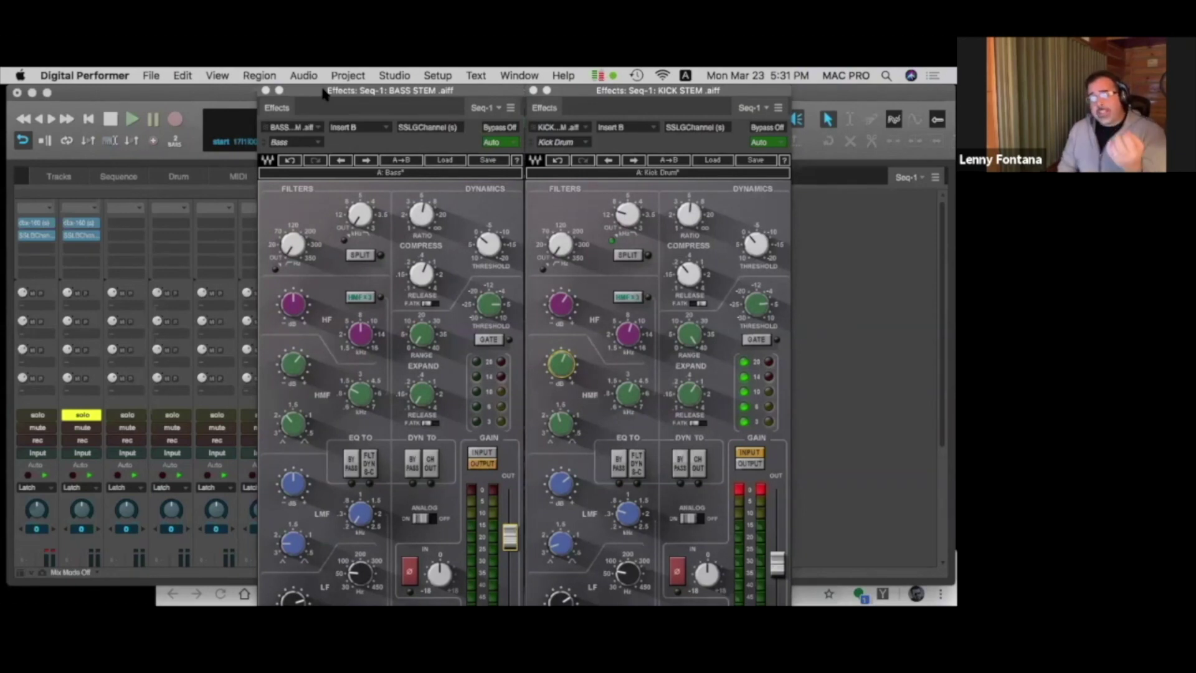
# - Boost the LMF gain on the bass stem's SSLGChannel during playback and pull its output fader further down
pyautogui.click(133, 119)
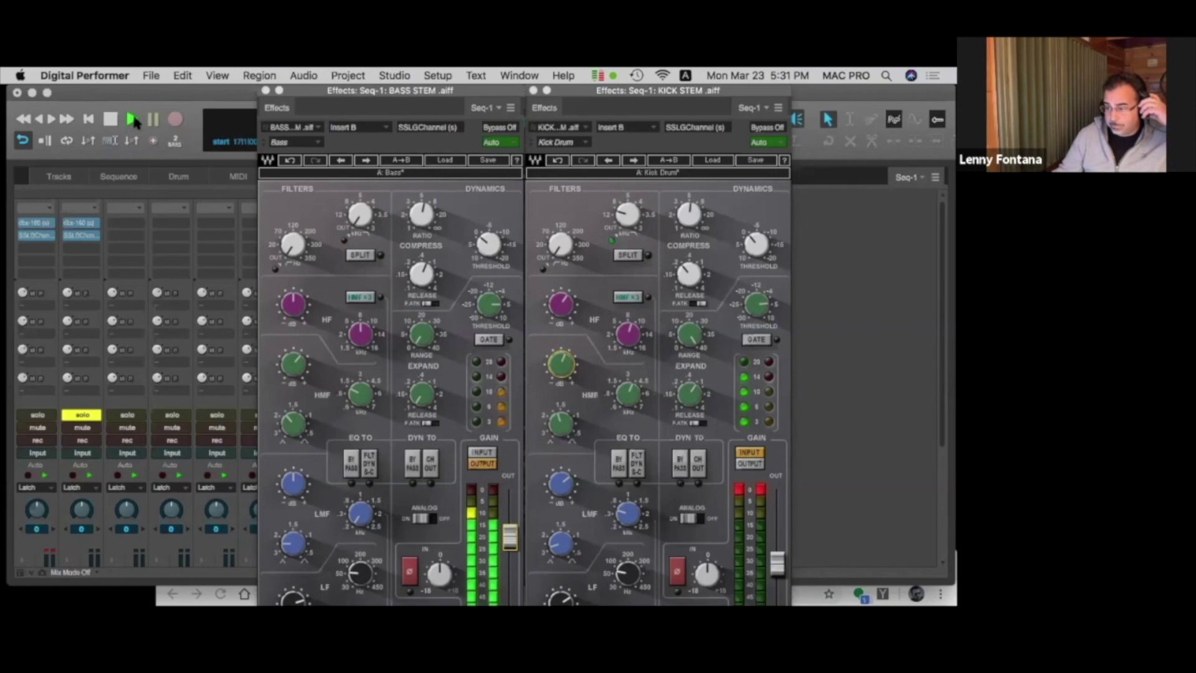
pyautogui.click(293, 492)
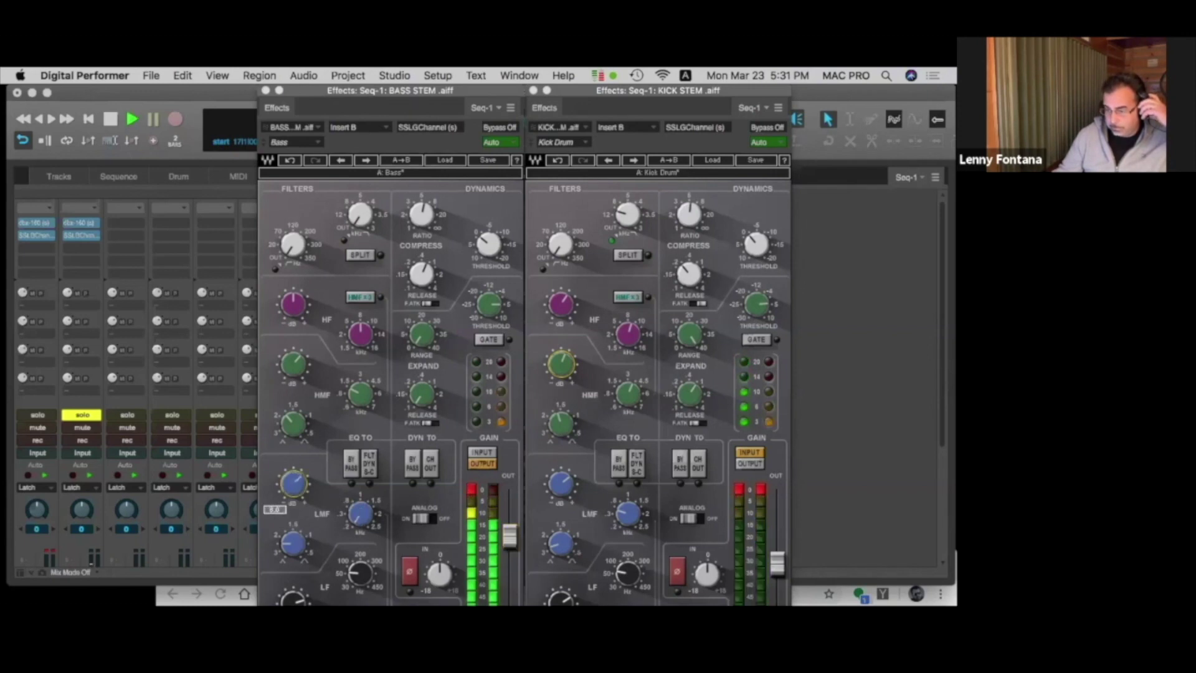
pyautogui.moveTo(293, 492); pyautogui.dragTo(291, 494)
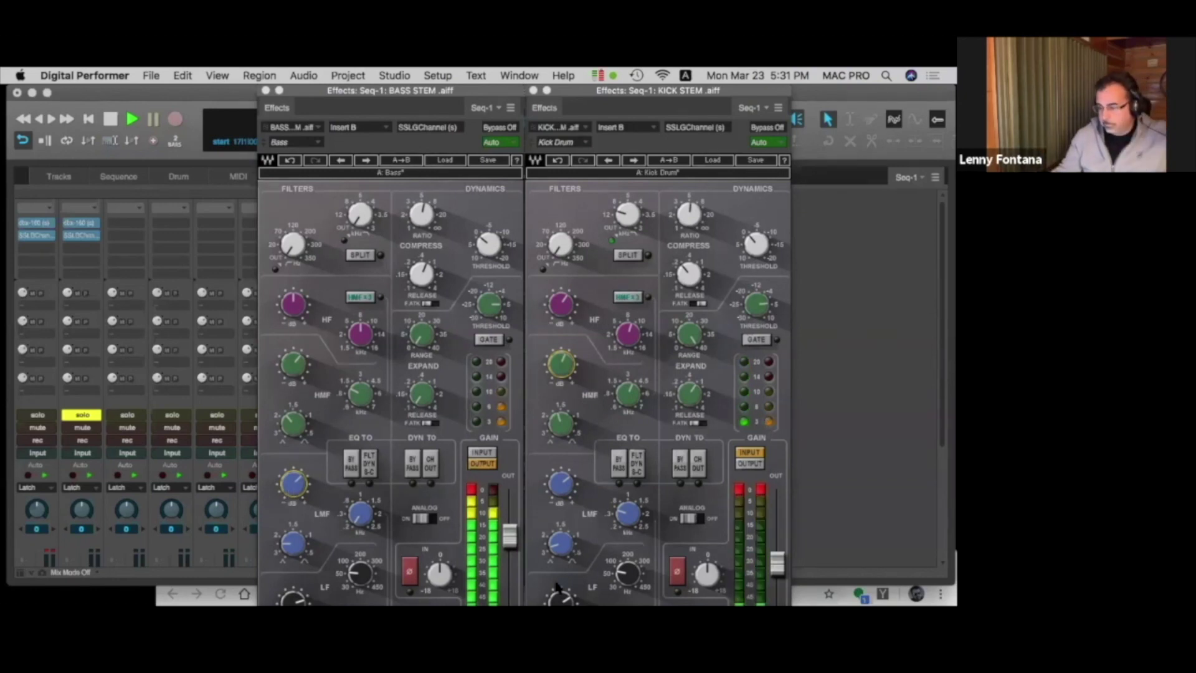
pyautogui.moveTo(510, 535); pyautogui.dragTo(509, 549)
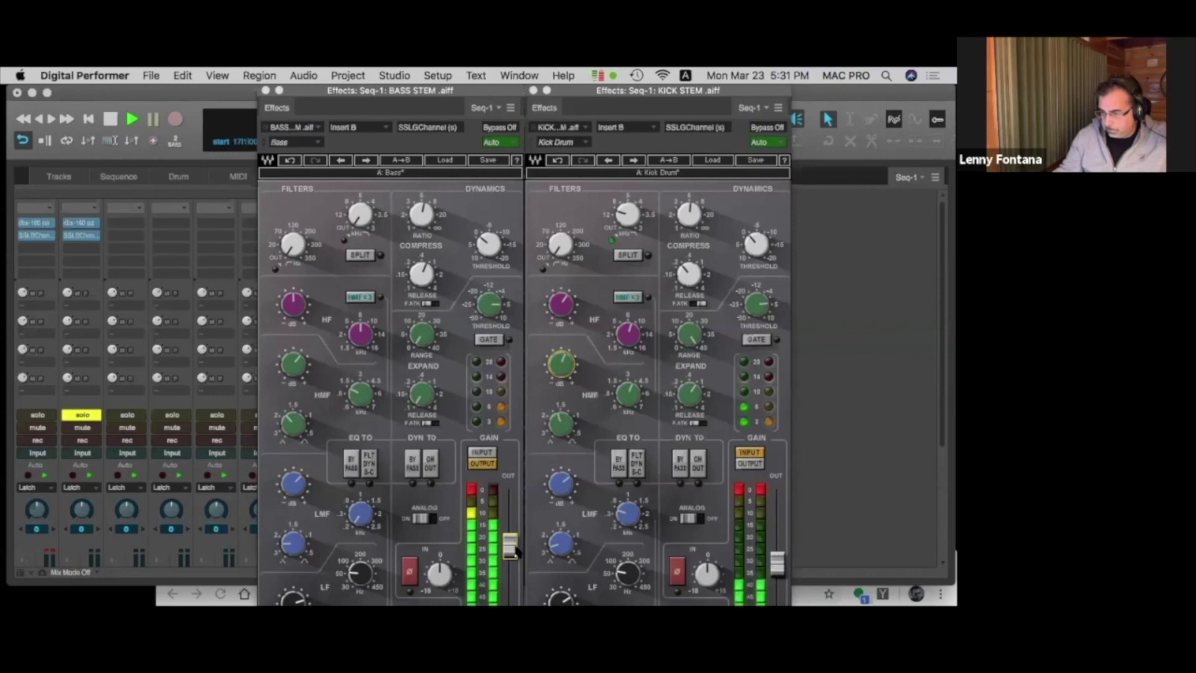
# - Boost the HMF gain and adjust the HMF frequency on the bass stem's SSLGChannel
pyautogui.click(286, 371)
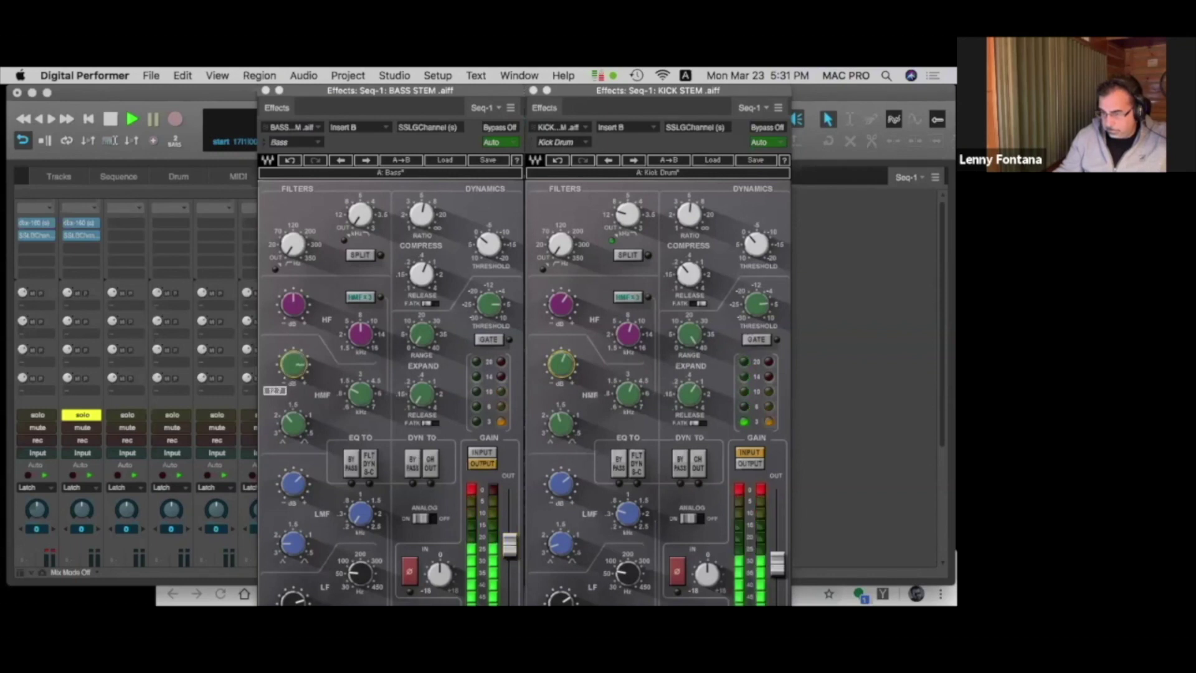
pyautogui.click(360, 394)
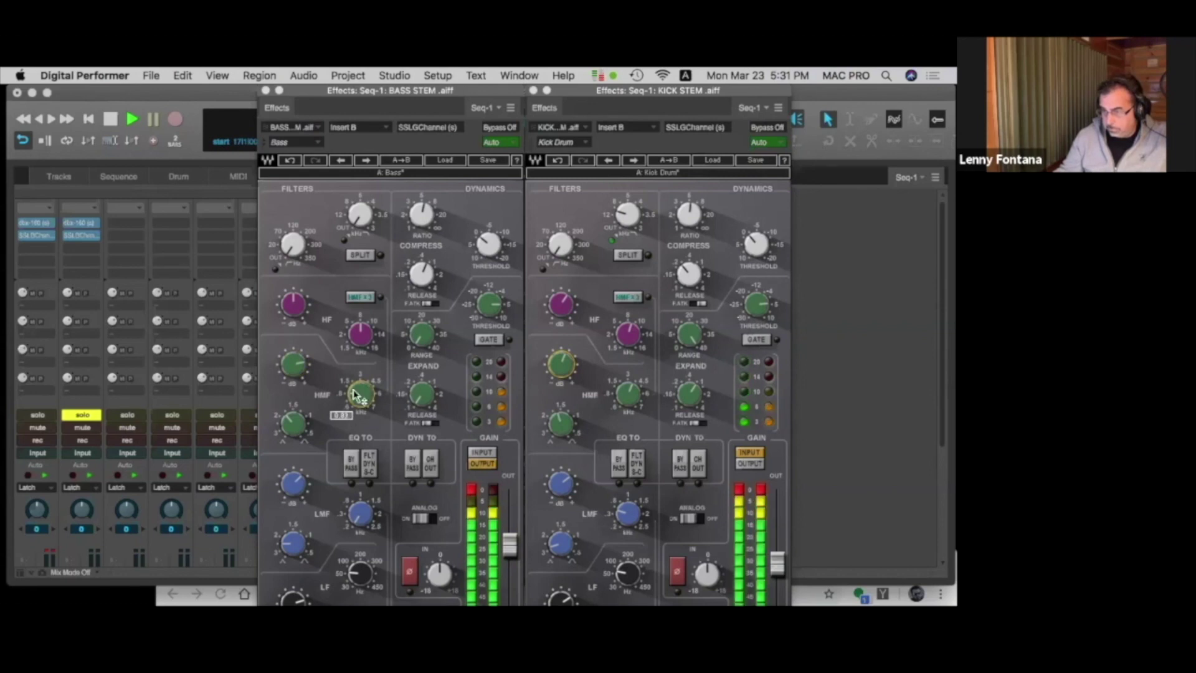
pyautogui.click(294, 365)
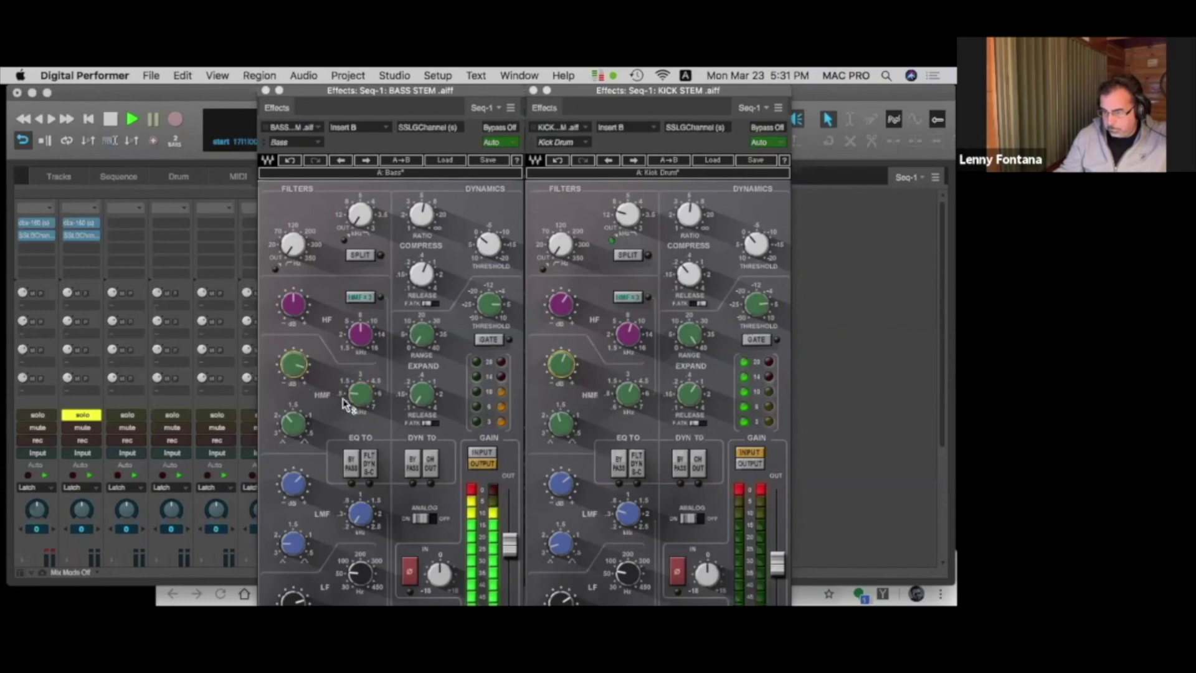
pyautogui.click(360, 393)
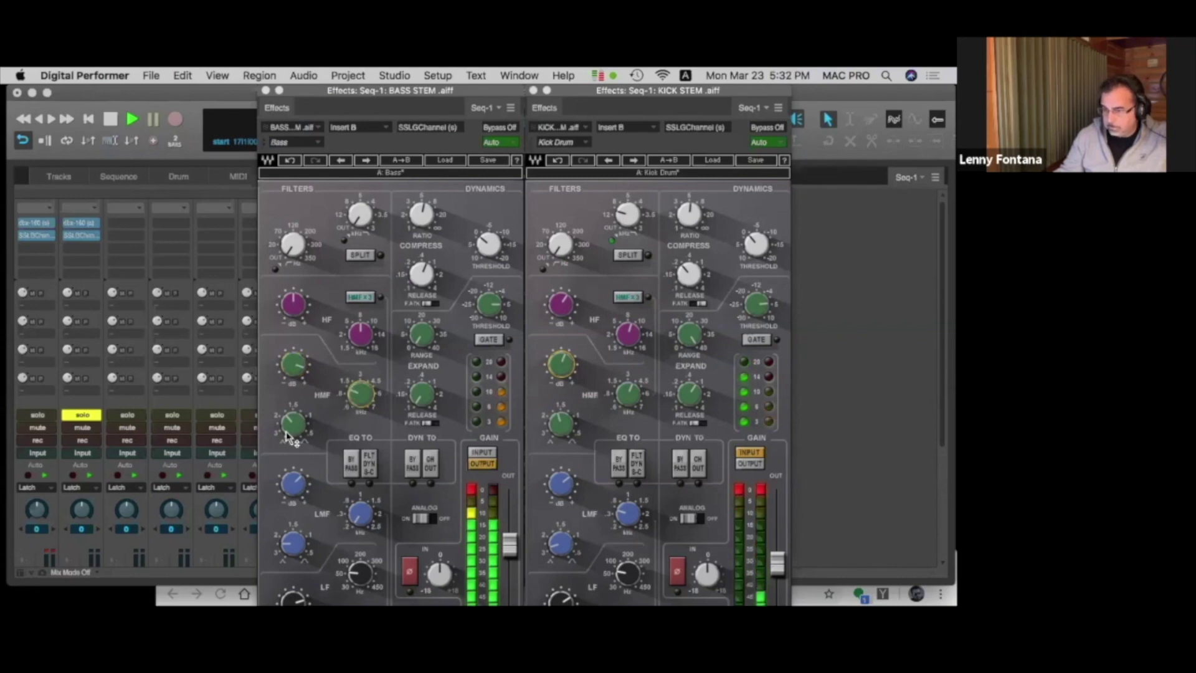
# - Readjust the HMF gain on the bass stem's SSLGChannel, and compare the sound with the plug-in bypassed and re-enabled
pyautogui.click(293, 365)
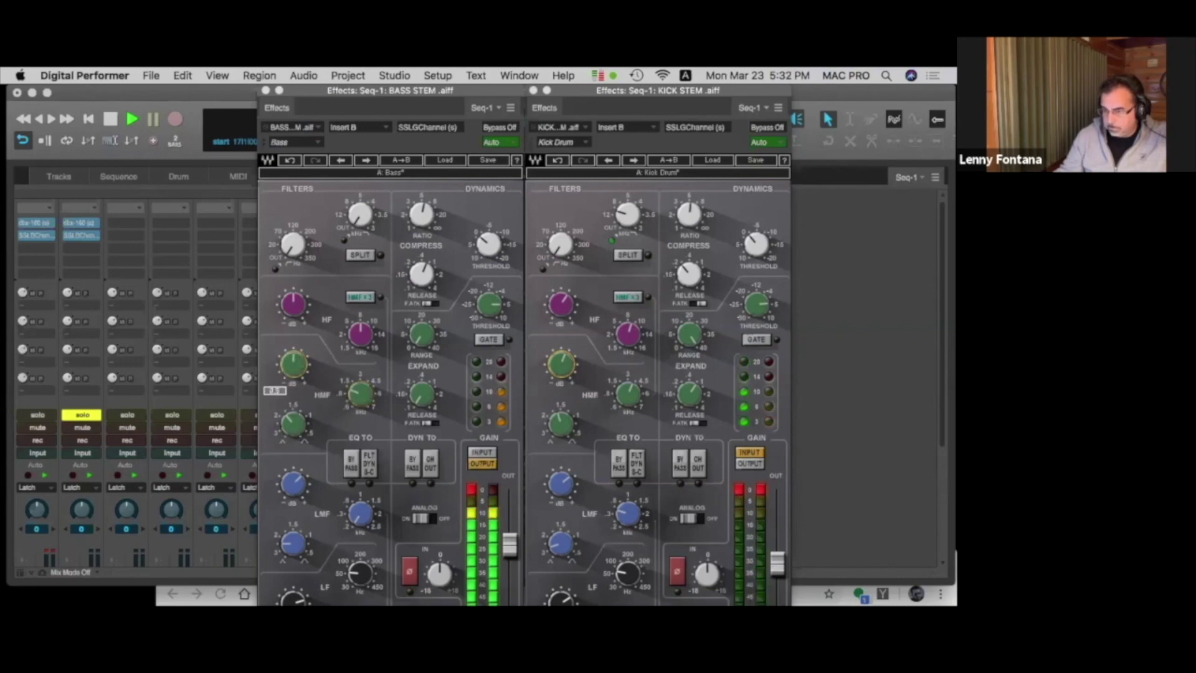
pyautogui.moveTo(293, 365); pyautogui.dragTo(293, 349)
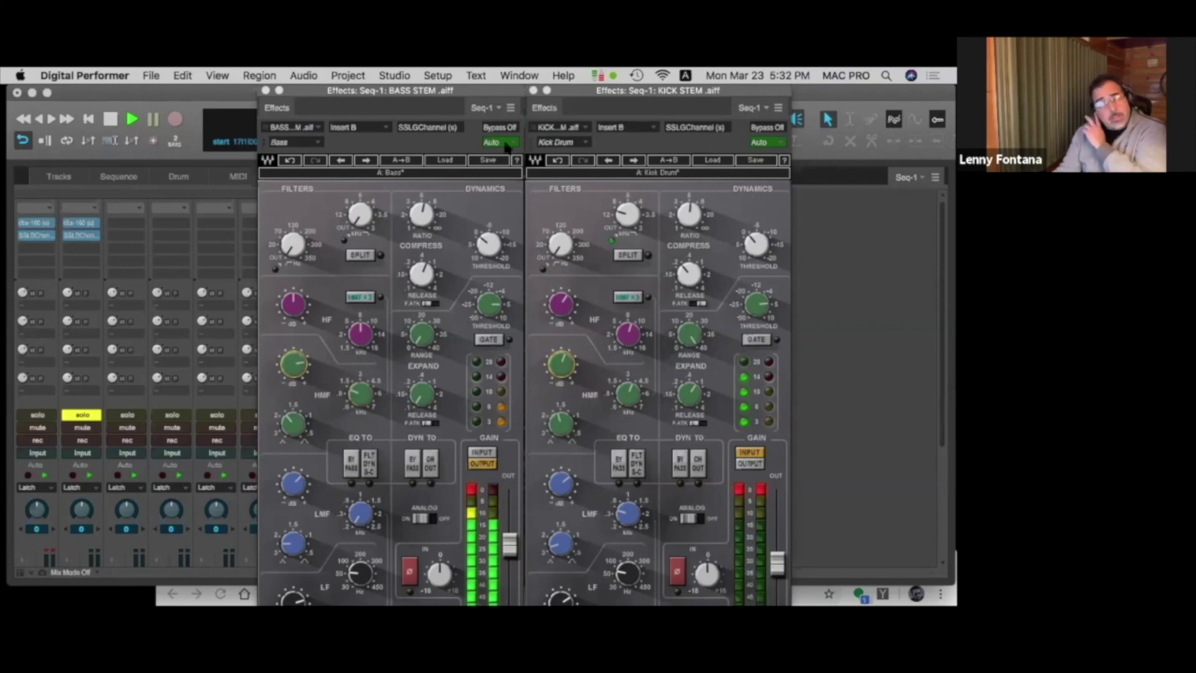
pyautogui.click(501, 128)
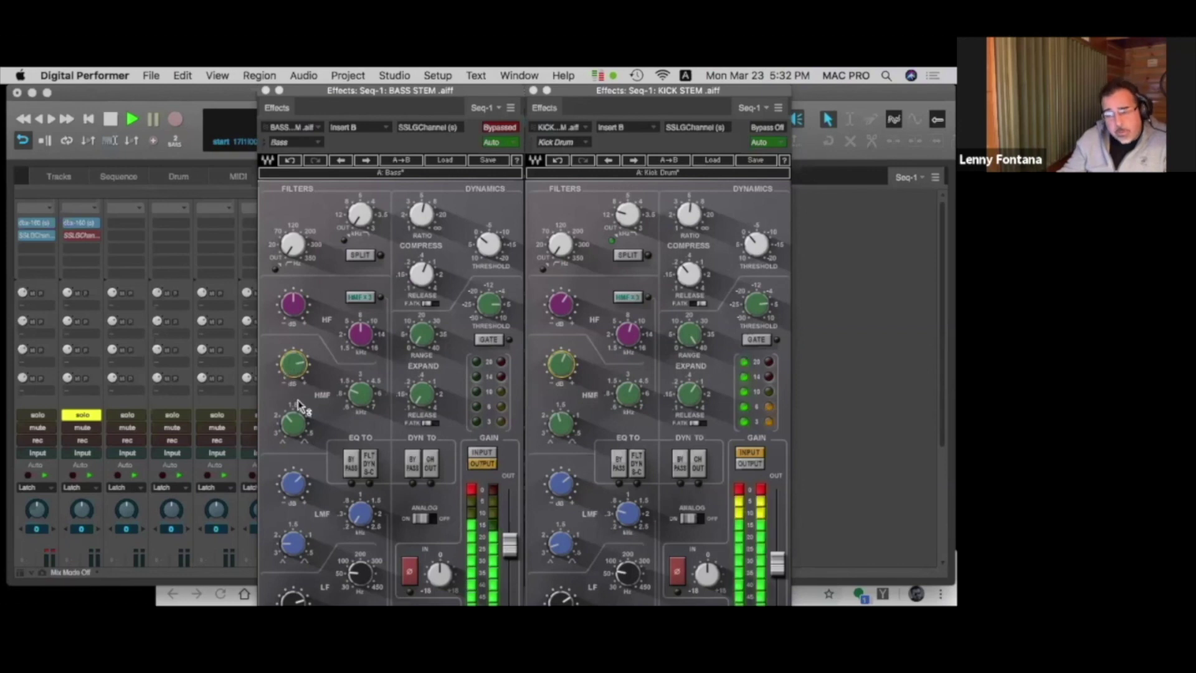
pyautogui.click(500, 128)
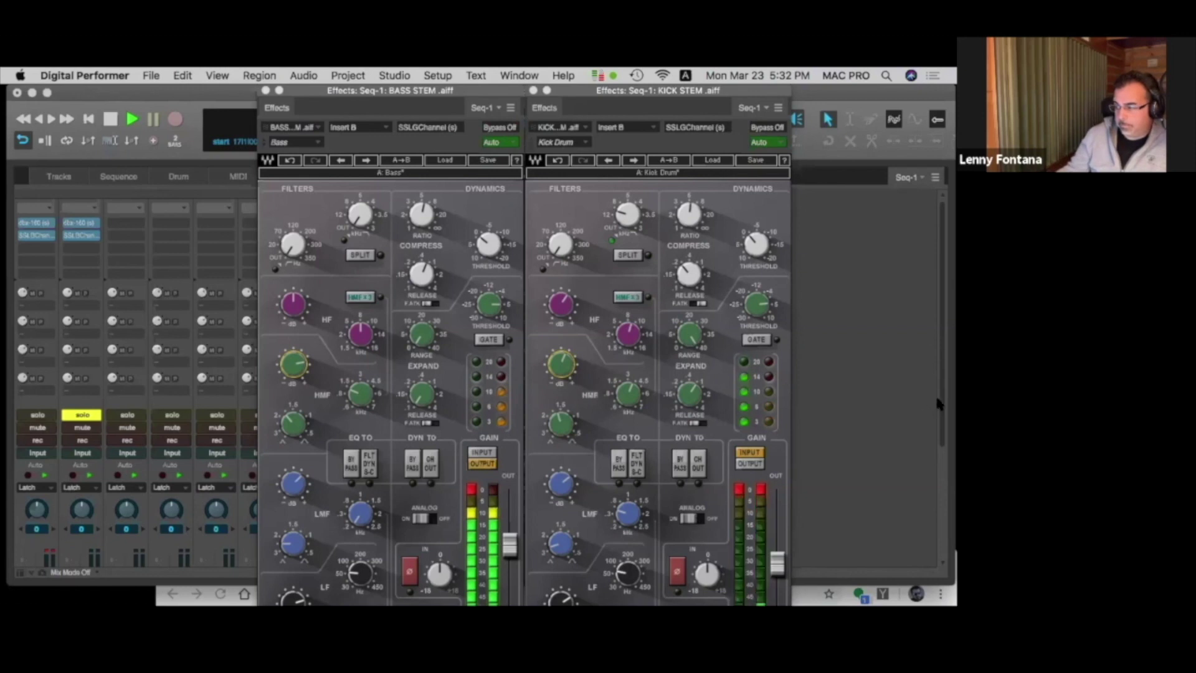
# - Raise the bass stem's mixer track fader to -1.60
pyautogui.scroll(-4, 932, 414)
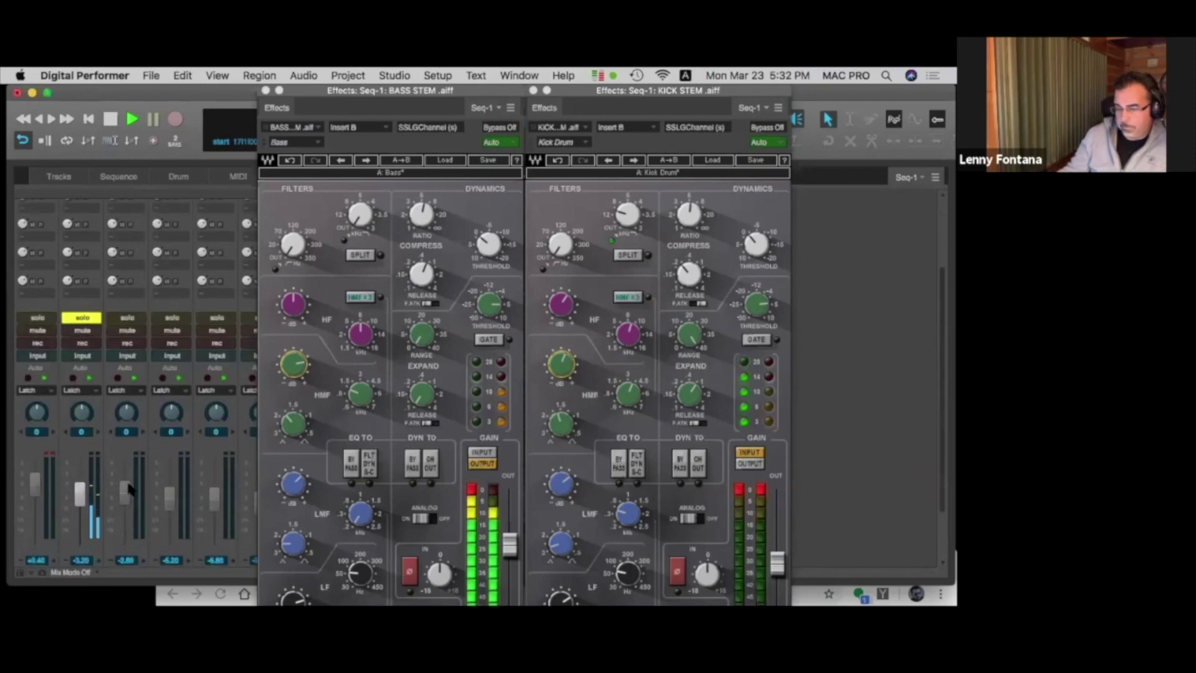
pyautogui.moveTo(80, 494); pyautogui.dragTo(80, 487)
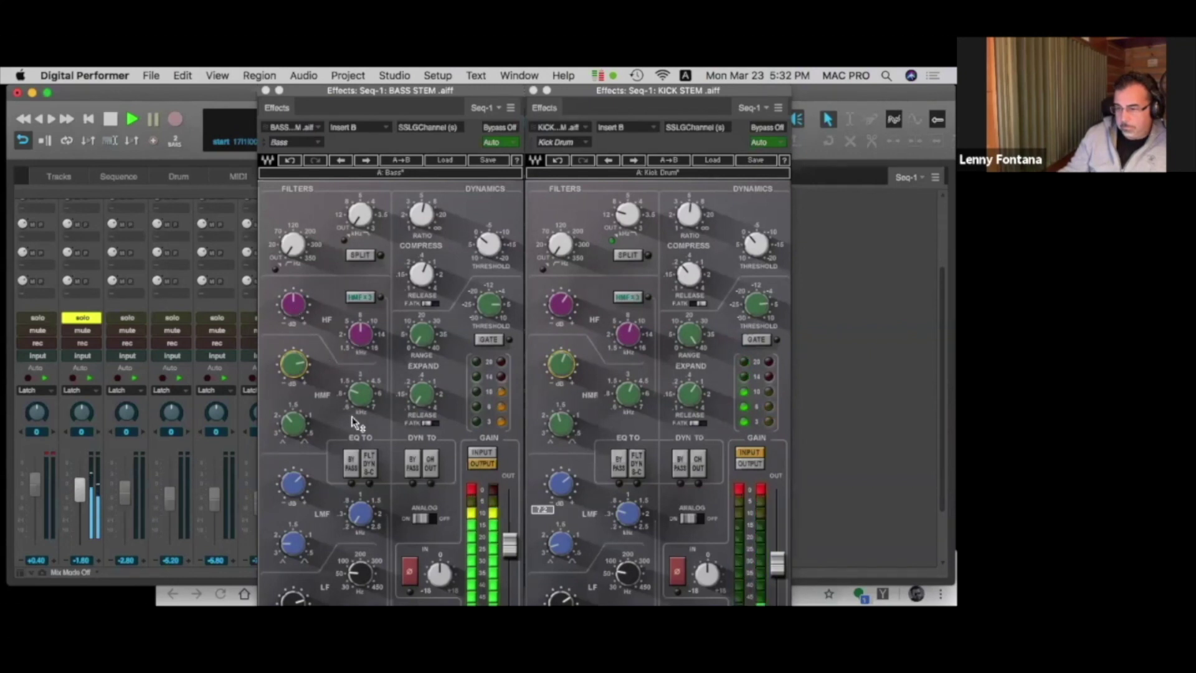
# - Lower the HMF frequency and adjust the HMF bandwidth (Q) on the bass stem's SSLGChannel during playback
pyautogui.moveTo(353, 399)
pyautogui.moveTo(353, 398); pyautogui.dragTo(353, 398)
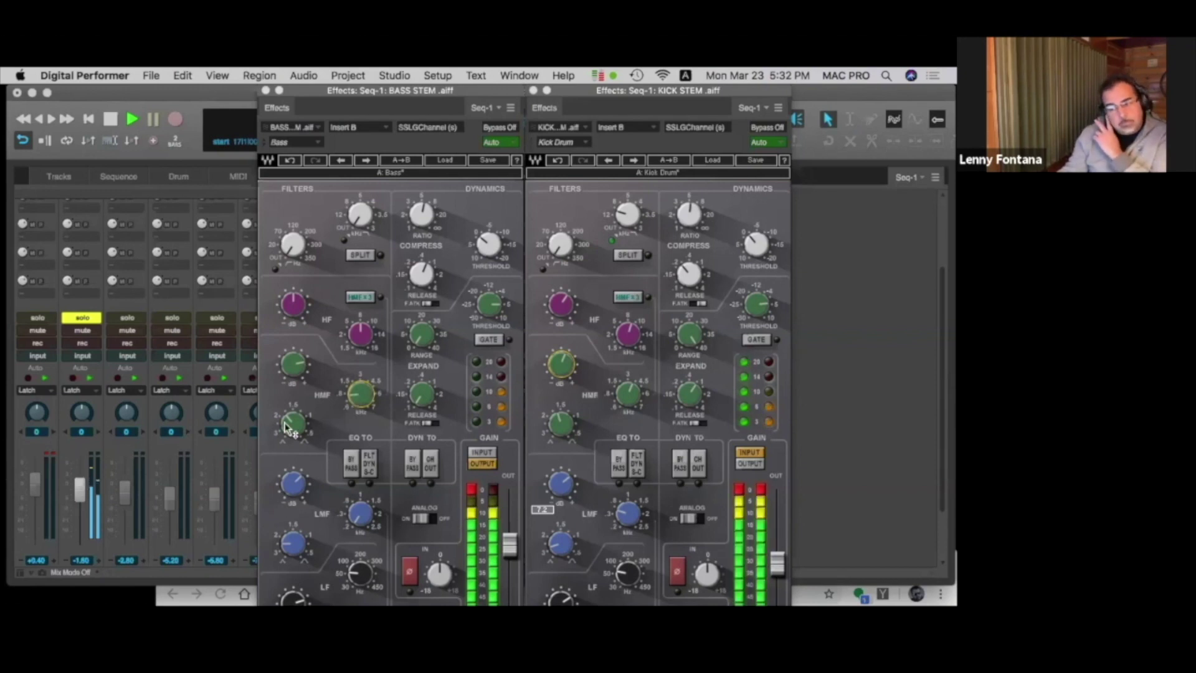
pyautogui.moveTo(293, 424); pyautogui.dragTo(286, 421)
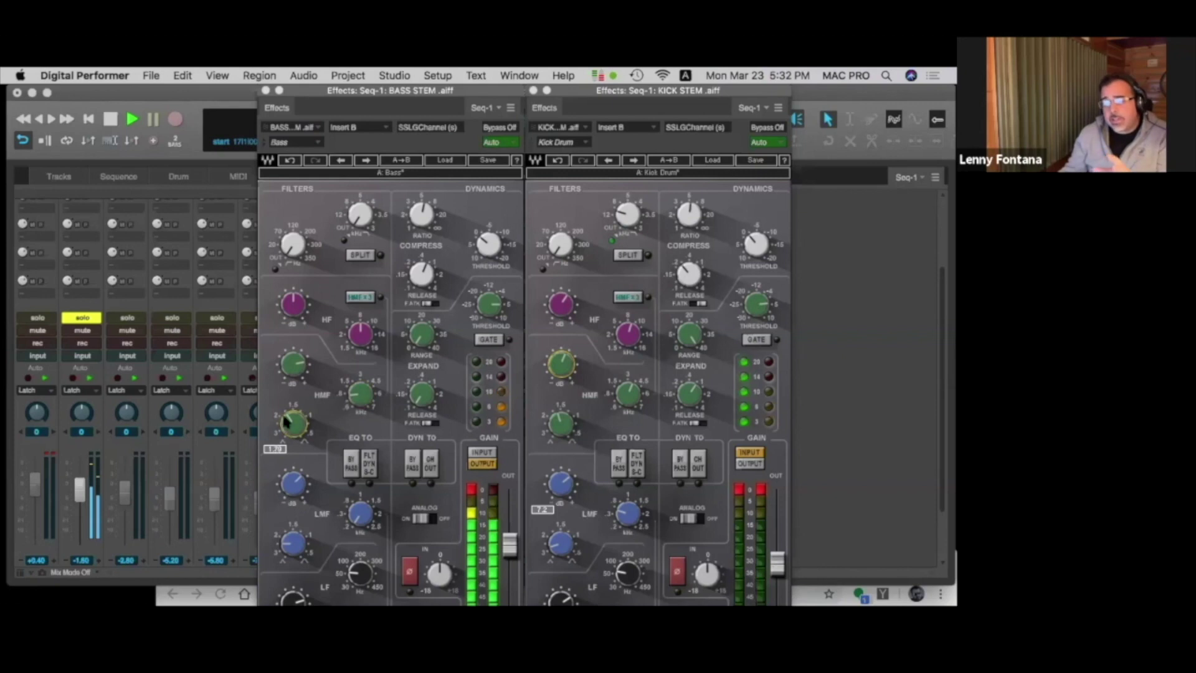
pyautogui.moveTo(288, 369)
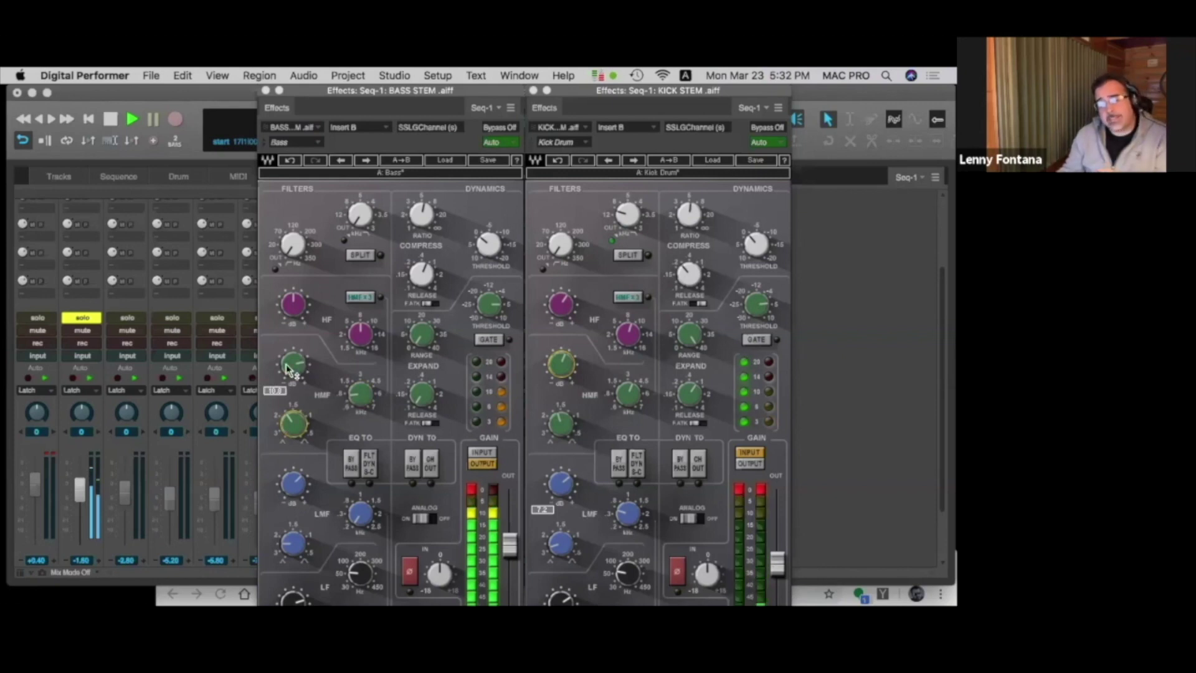